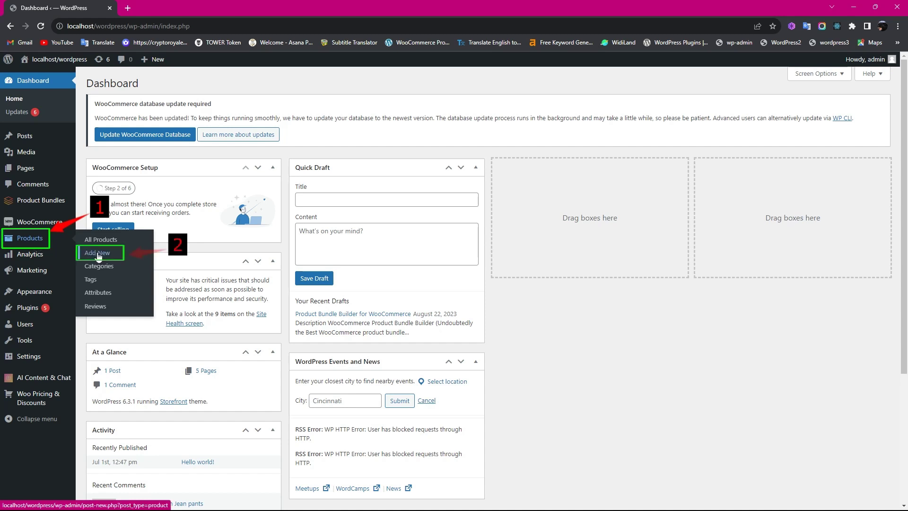
Add a new product and enter 'Optional product bundle' as its name
{"action": "left_click", "coordinate": [101, 255]}
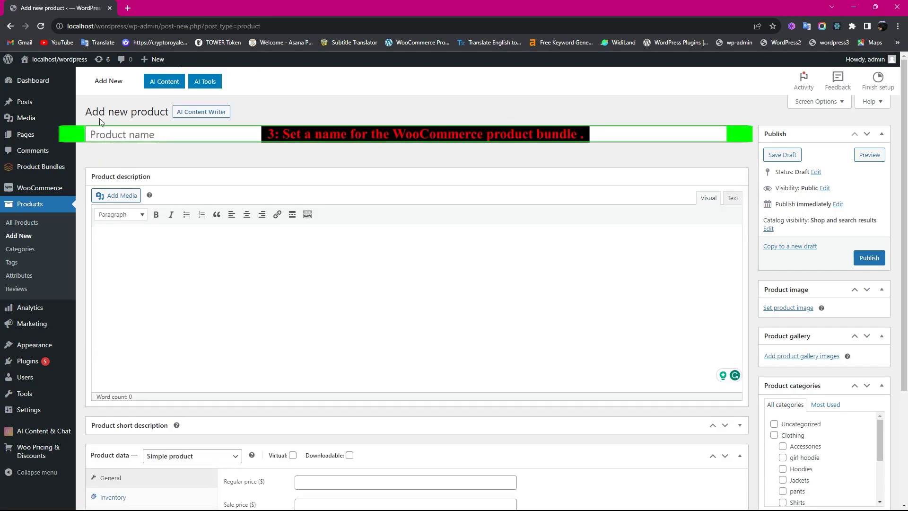
{"action": "left_click", "coordinate": [147, 137]}
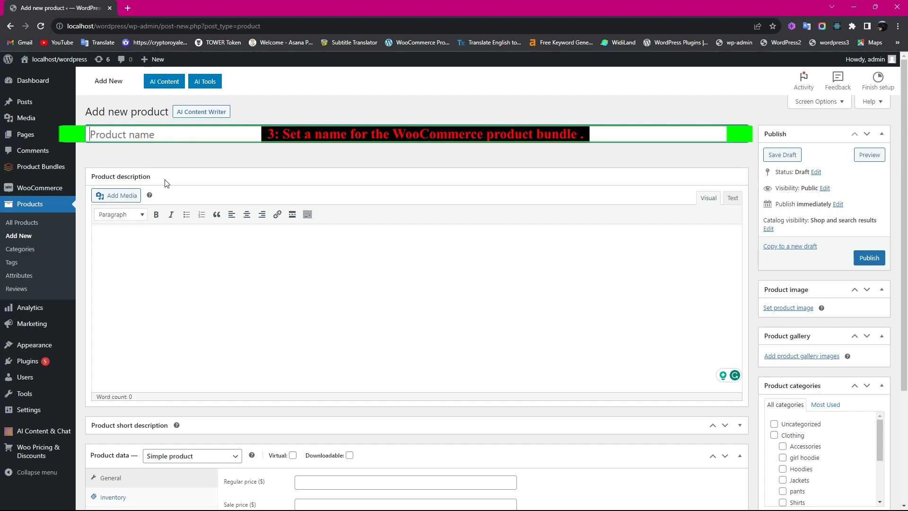
{"action": "type", "text": "Optional product bundle"}
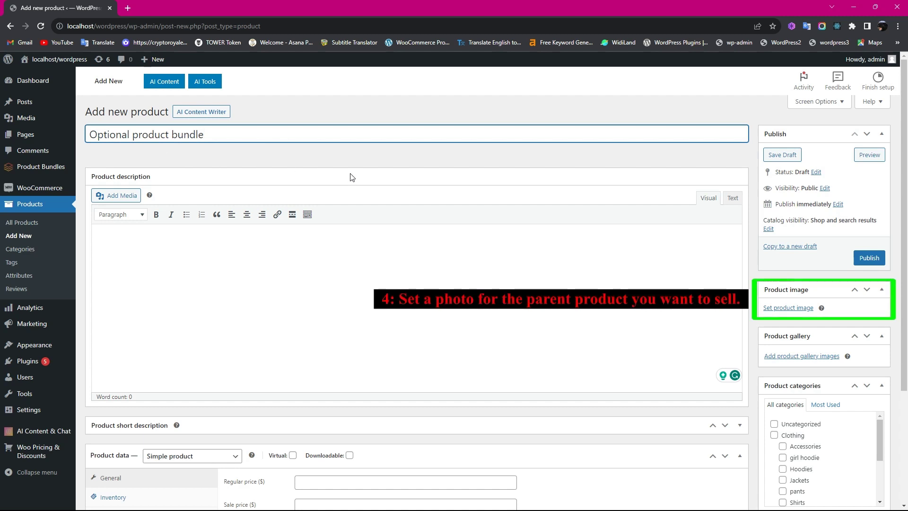
Set the denim jacket photo (ja2.jpg) from the Media Library as the product image
{"action": "left_click", "coordinate": [785, 308]}
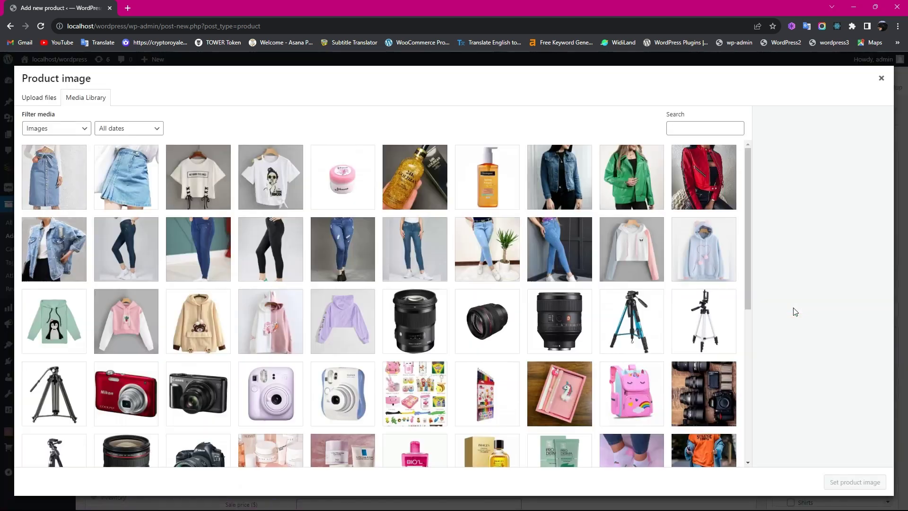
{"action": "left_click", "coordinate": [65, 263]}
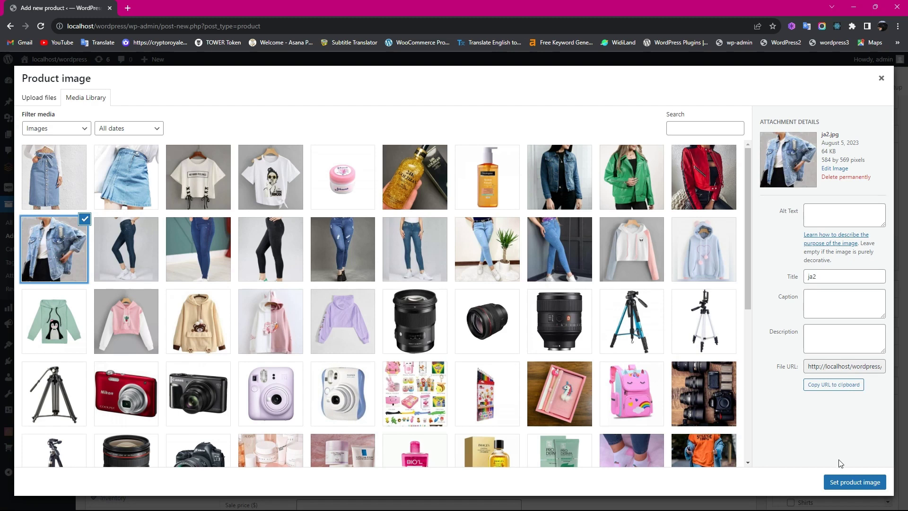
{"action": "left_click", "coordinate": [851, 482]}
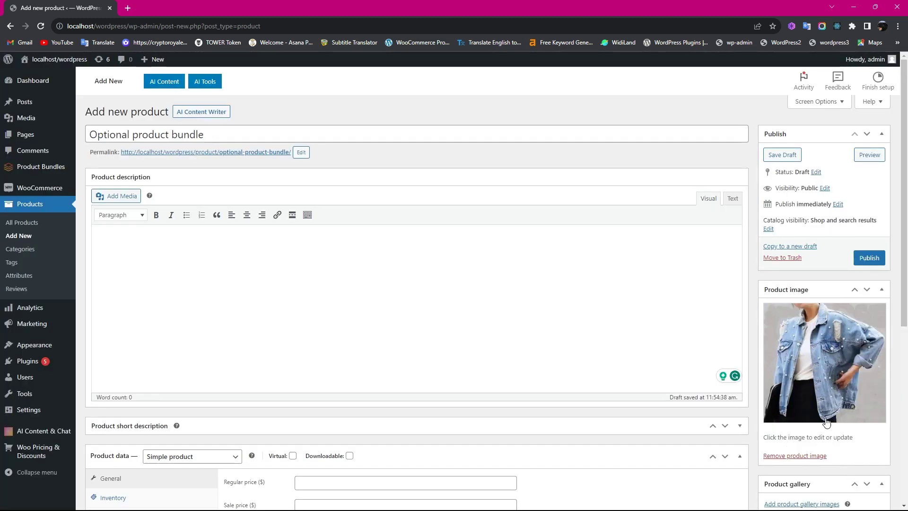
Change the product type to Product bundle, with regular price 20 and sale price 18
{"action": "scroll", "coordinate": [581, 392], "scroll_direction": "down", "scroll_amount": 4}
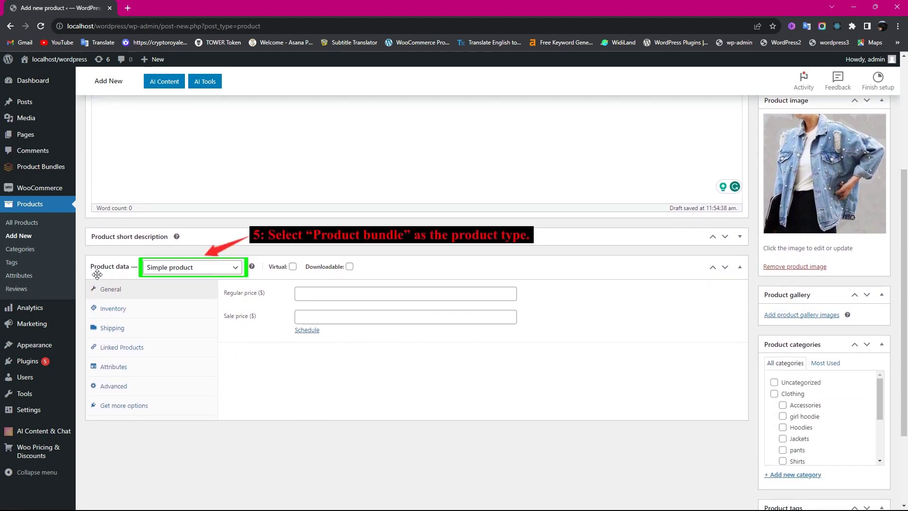
{"action": "left_click", "coordinate": [202, 270]}
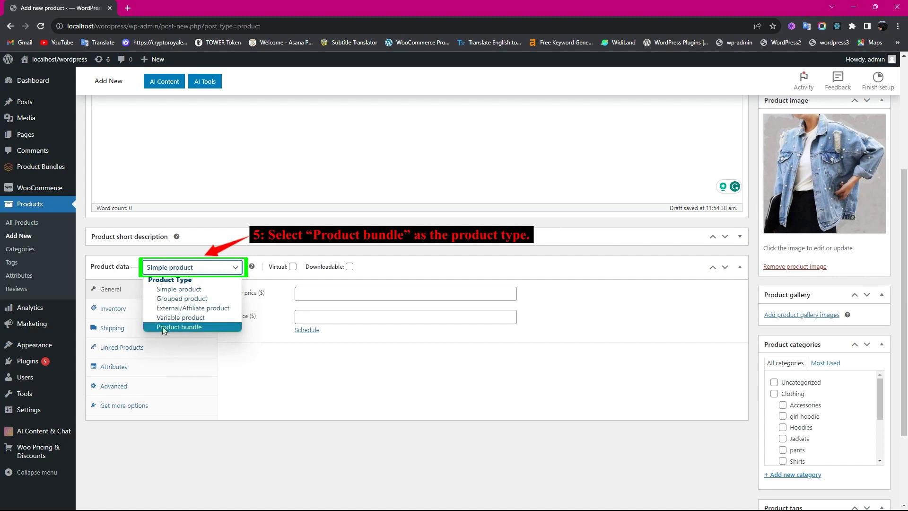
{"action": "left_click", "coordinate": [183, 328]}
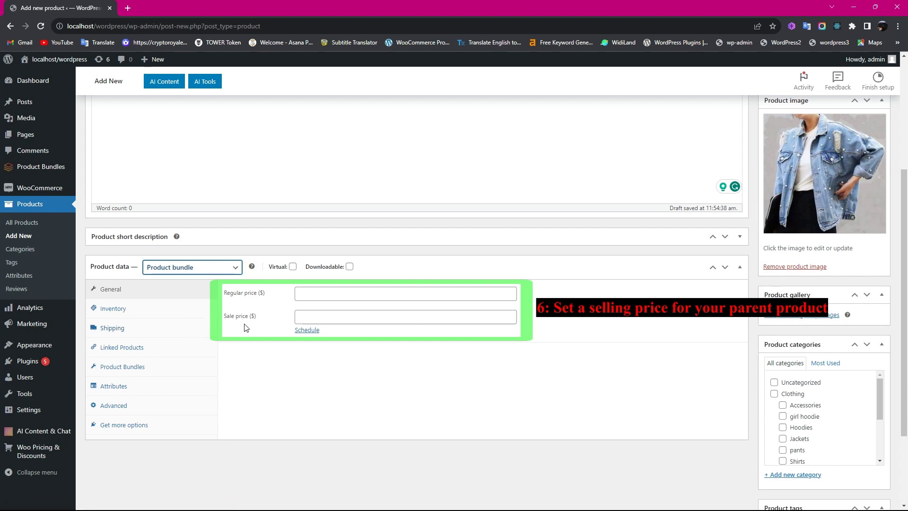
{"action": "left_click", "coordinate": [318, 296]}
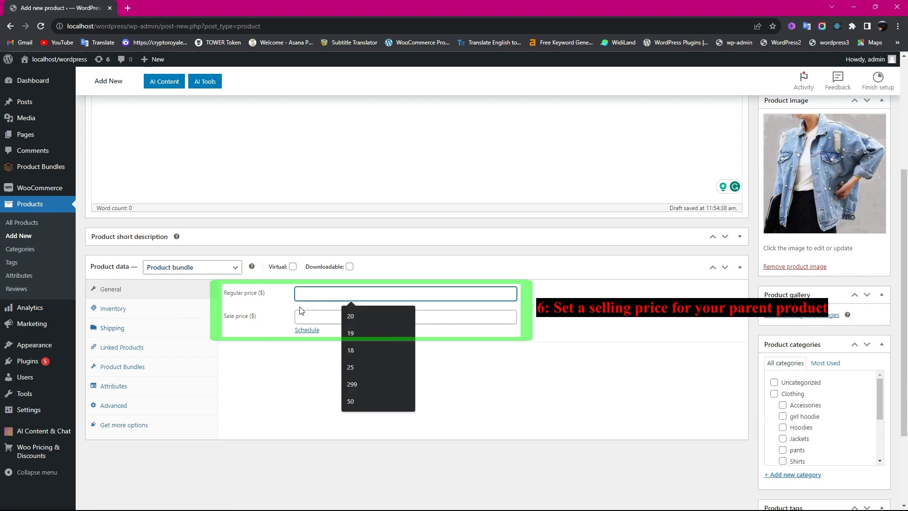
{"action": "left_click", "coordinate": [350, 316]}
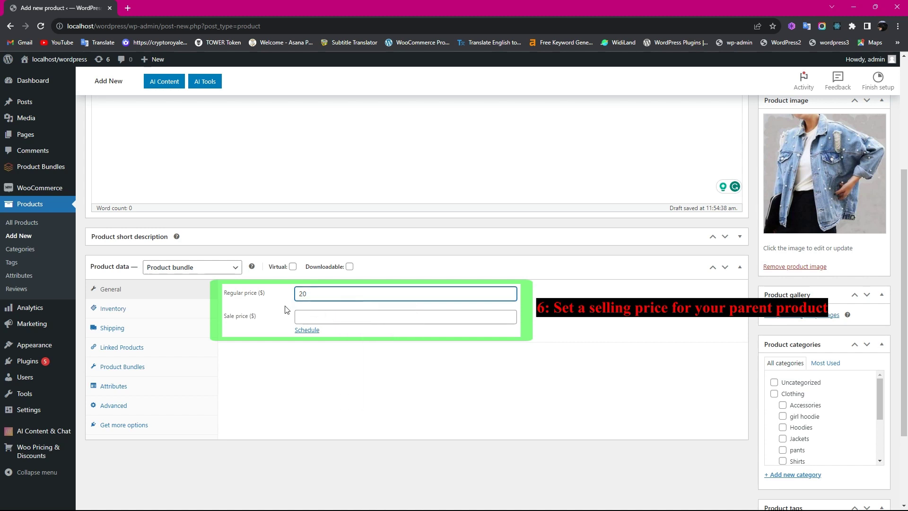
{"action": "left_click", "coordinate": [304, 315]}
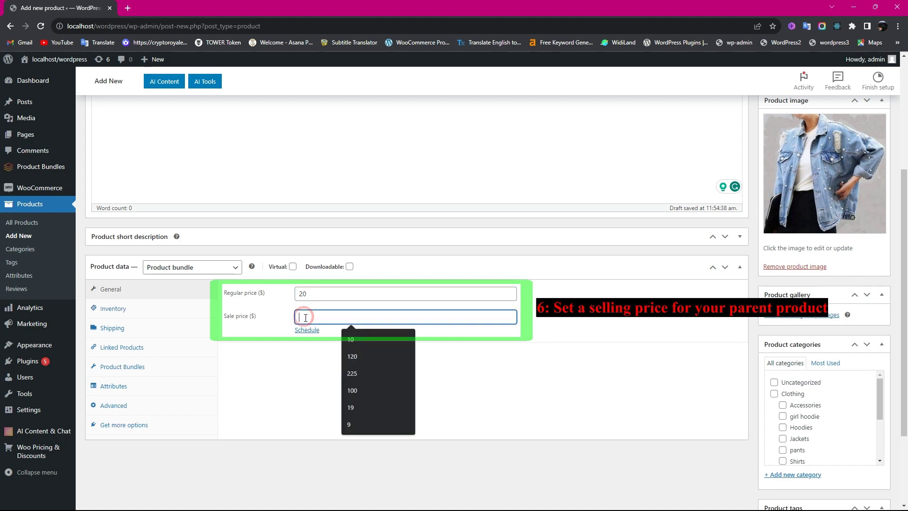
{"action": "type", "text": "18"}
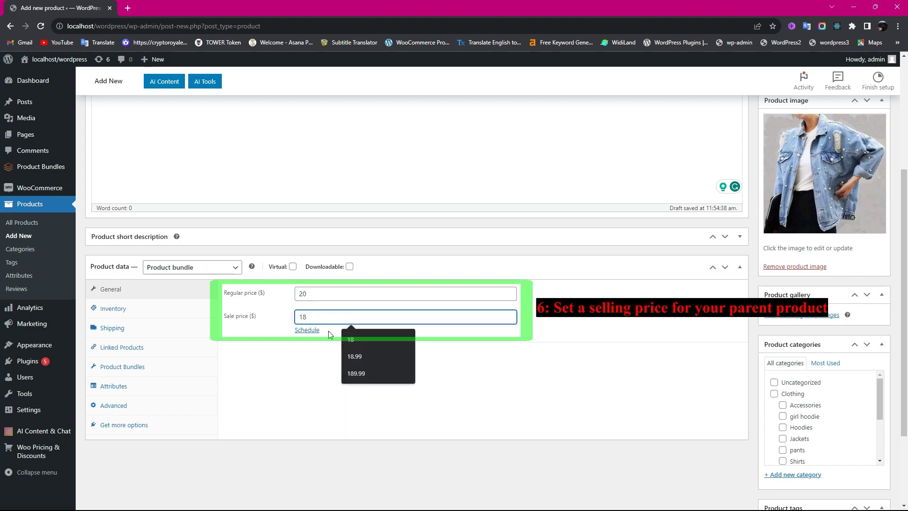
{"action": "left_click", "coordinate": [329, 331]}
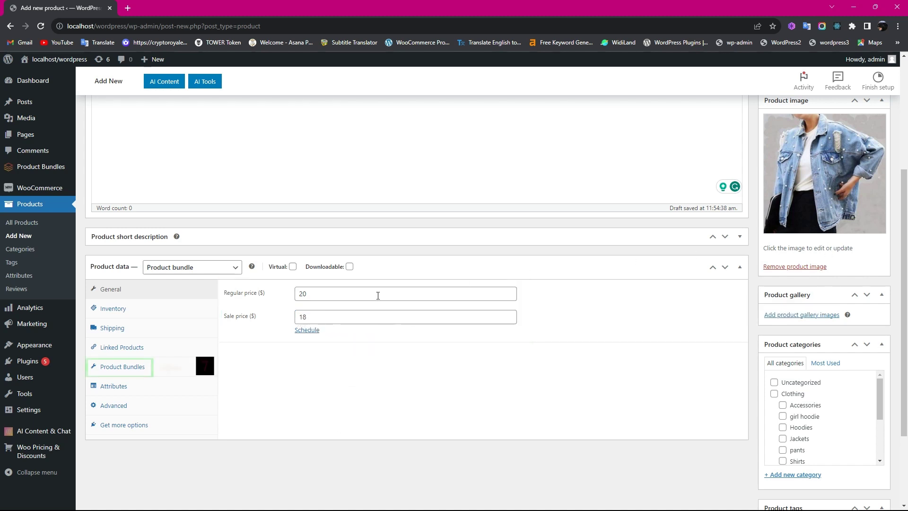
Turn on Include parent price in the Product Bundles settings
{"action": "left_click", "coordinate": [134, 372]}
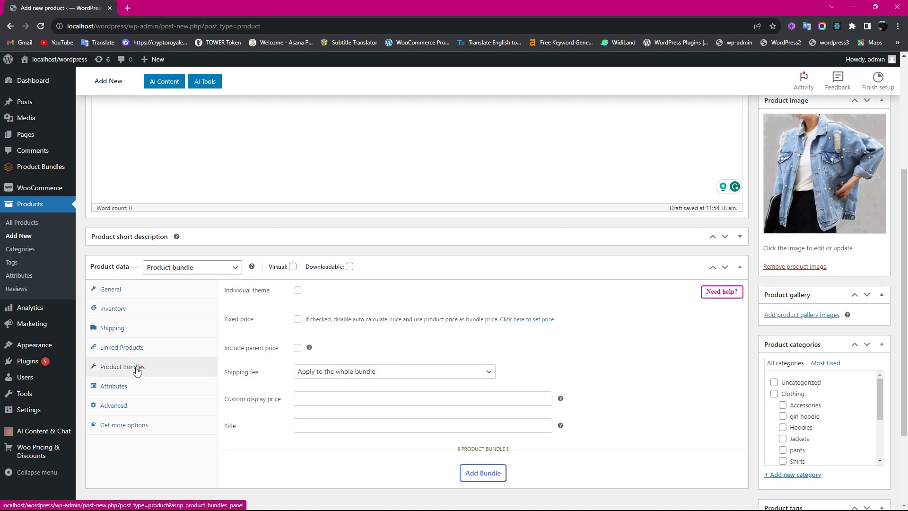
{"action": "scroll", "coordinate": [252, 365], "scroll_direction": "down", "scroll_amount": 2}
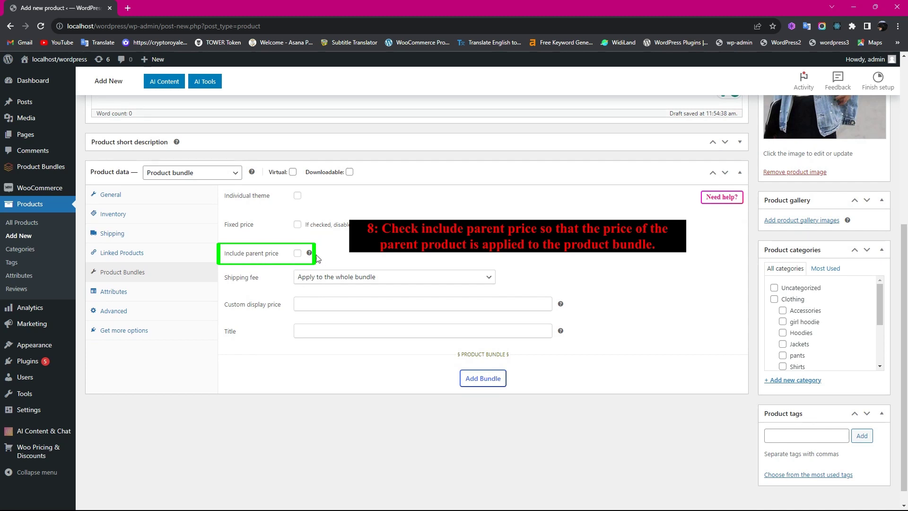
{"action": "scroll", "coordinate": [314, 255], "scroll_direction": "down", "scroll_amount": 1}
{"action": "mouse_move", "coordinate": [310, 236]}
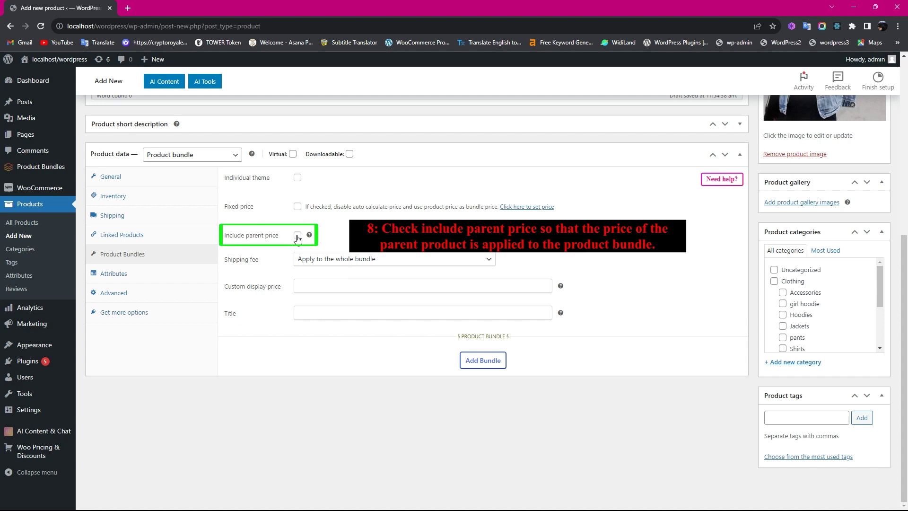
{"action": "left_click", "coordinate": [298, 236]}
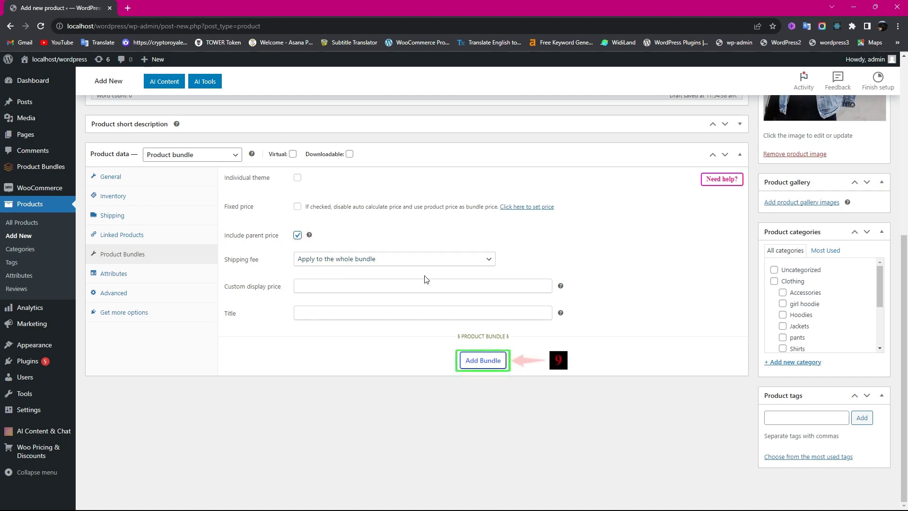
Add an optional Bundle Item 1 that uses Girl hoodie (#95) as its default product
{"action": "left_click", "coordinate": [484, 362]}
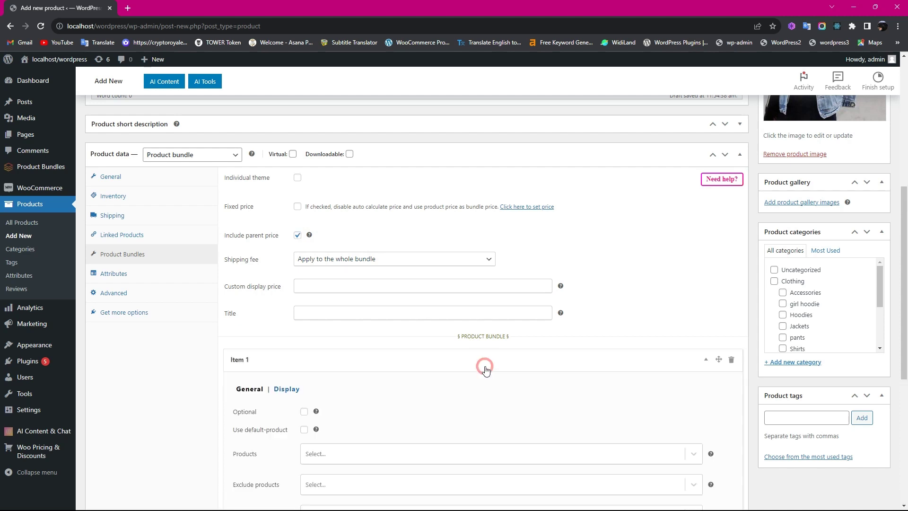
{"action": "scroll", "coordinate": [504, 369], "scroll_direction": "down", "scroll_amount": 5}
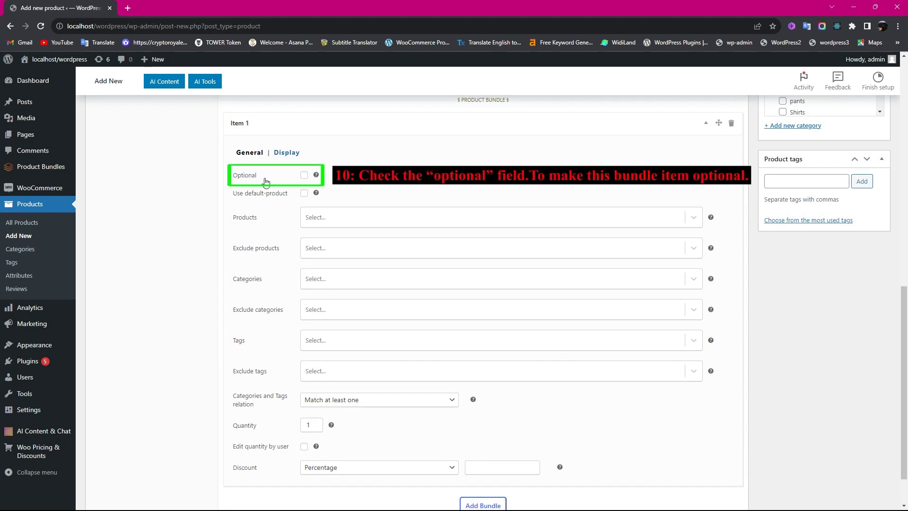
{"action": "left_click", "coordinate": [304, 176]}
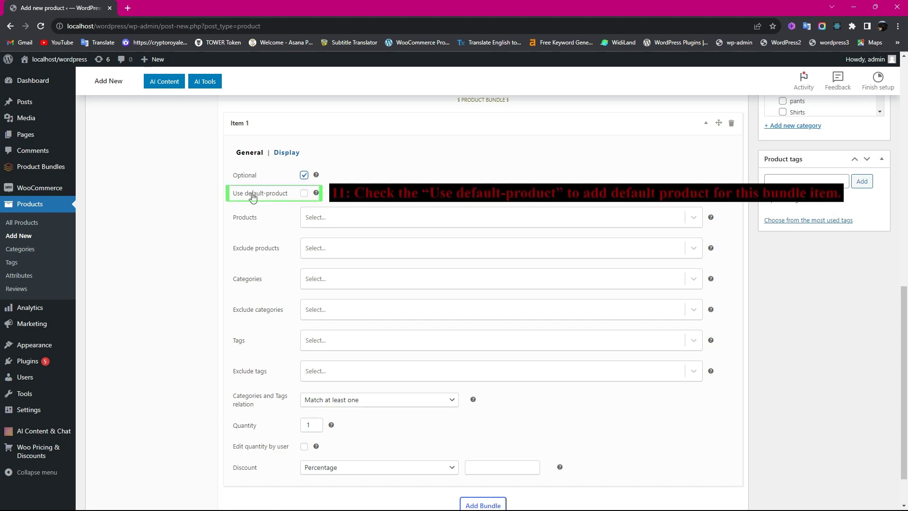
{"action": "left_click", "coordinate": [304, 194]}
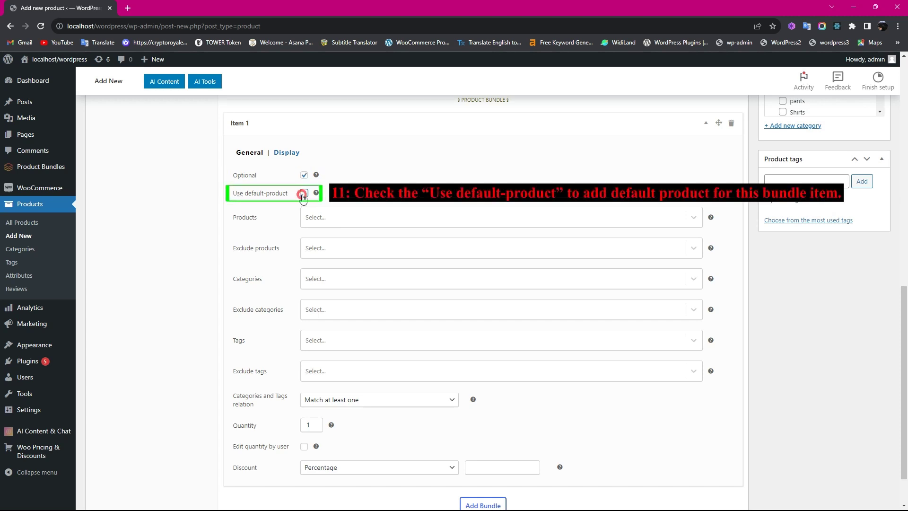
{"action": "left_click", "coordinate": [337, 217]}
{"action": "type", "text": "hoodi"}
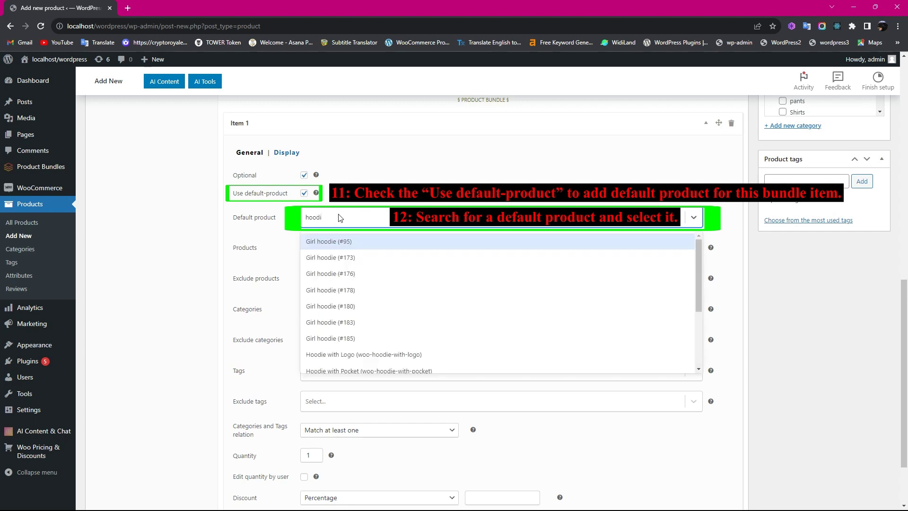
{"action": "left_click", "coordinate": [339, 239]}
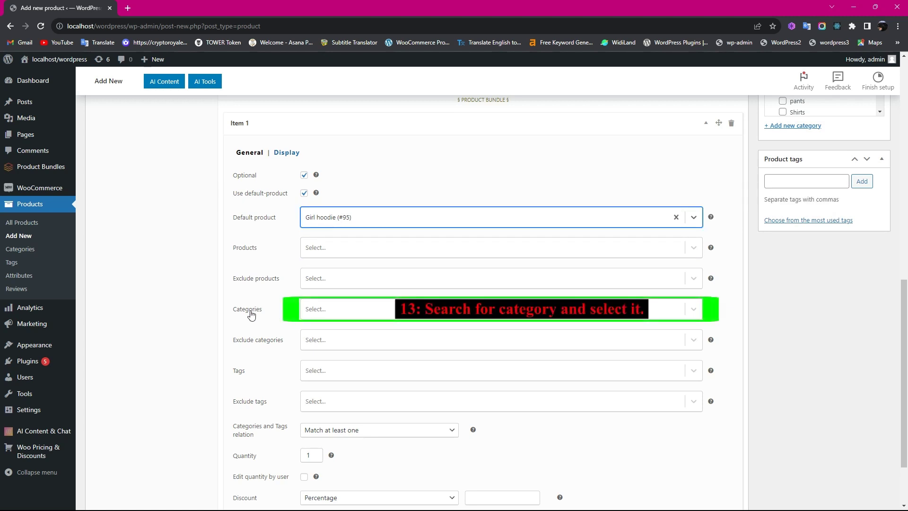
Restrict Bundle Item 1 to the girl hoodie category with user-editable quantity, minimum 1
{"action": "left_click", "coordinate": [320, 312]}
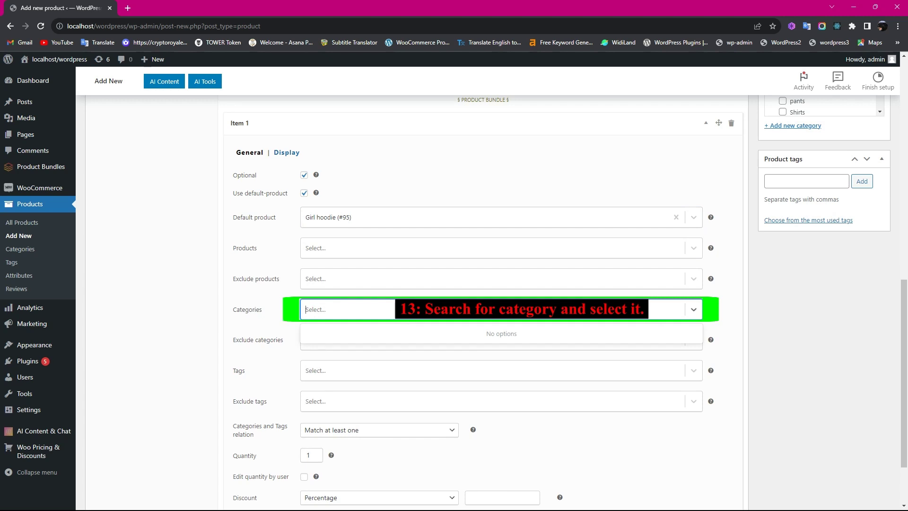
{"action": "type", "text": "hoodi"}
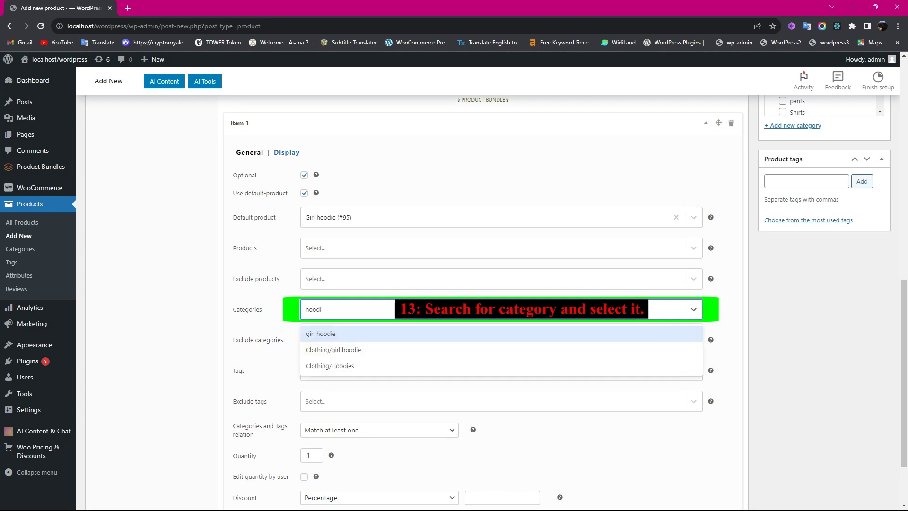
{"action": "left_click", "coordinate": [323, 335]}
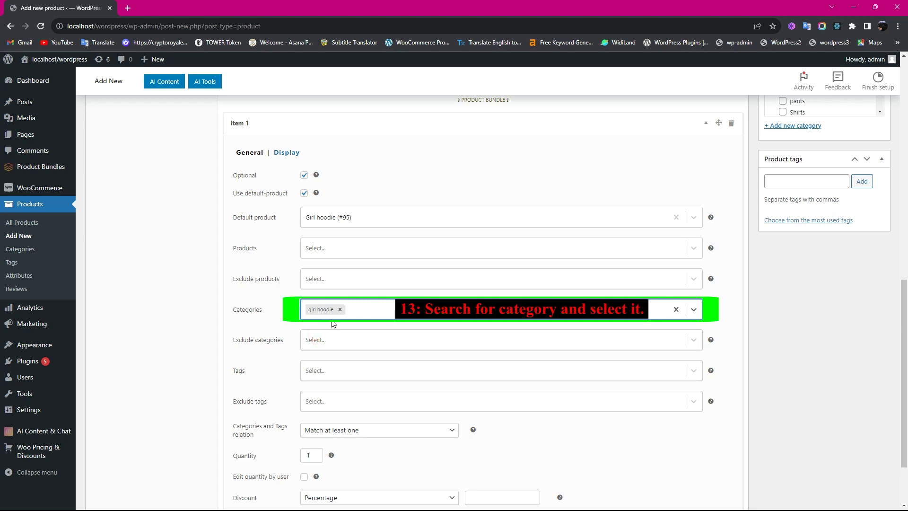
{"action": "scroll", "coordinate": [594, 385], "scroll_direction": "down", "scroll_amount": 2}
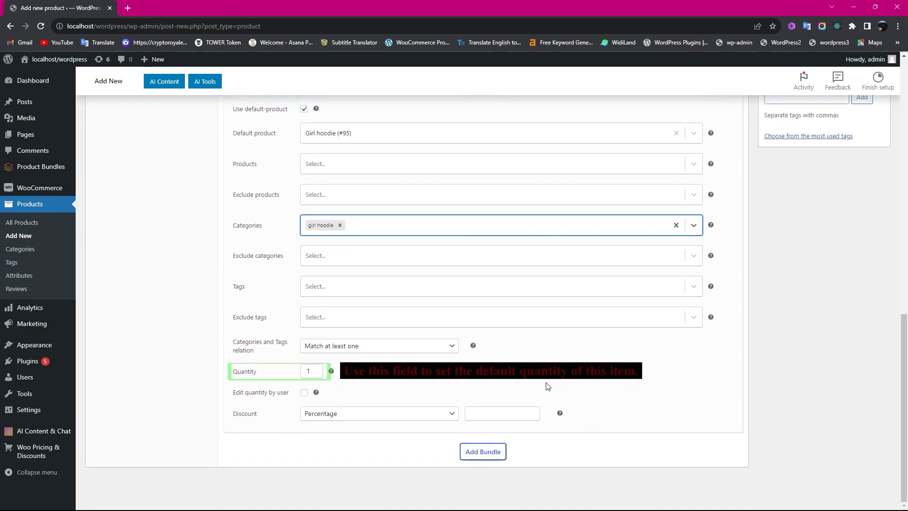
{"action": "left_click", "coordinate": [305, 393]}
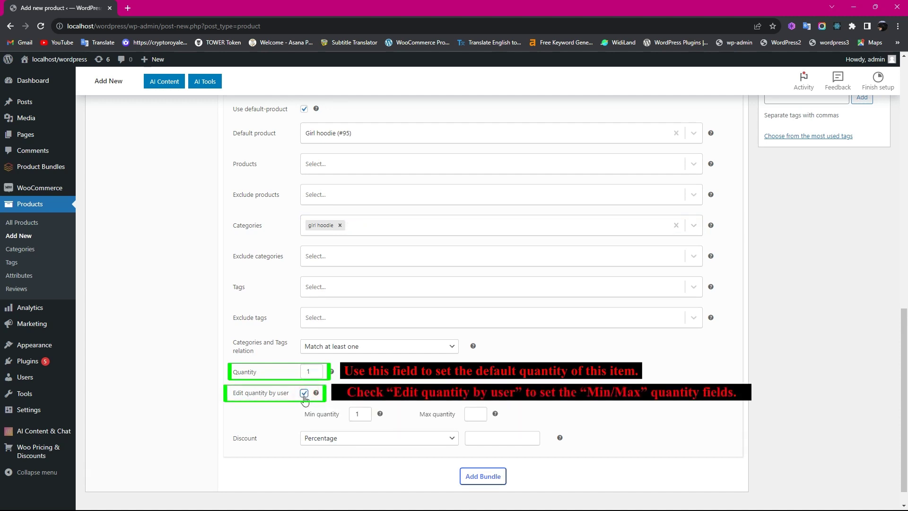
{"action": "left_click", "coordinate": [368, 412]}
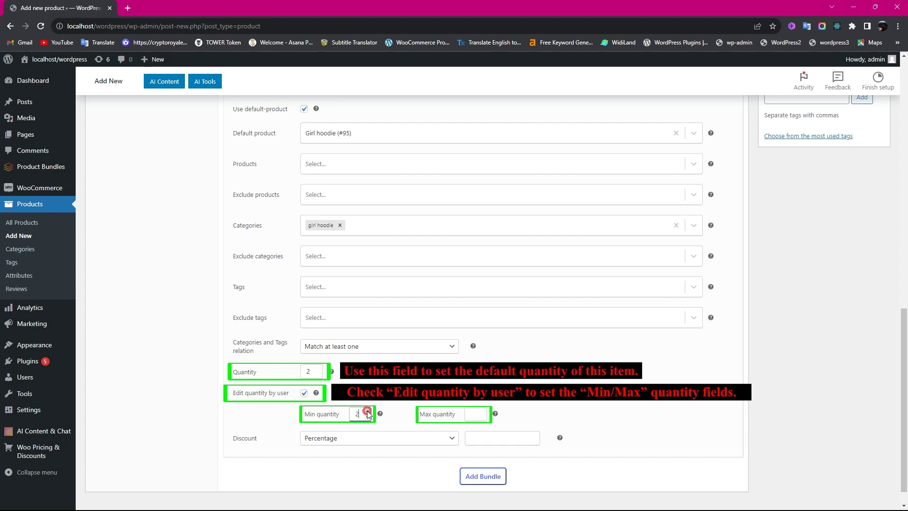
{"action": "left_click", "coordinate": [368, 417]}
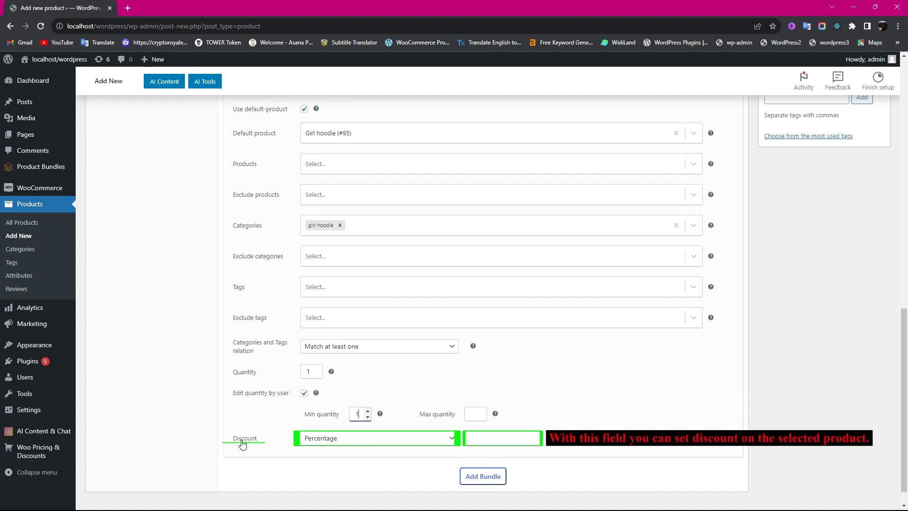
Give Bundle Item 1 a Percentage discount of 5
{"action": "left_click", "coordinate": [354, 438]}
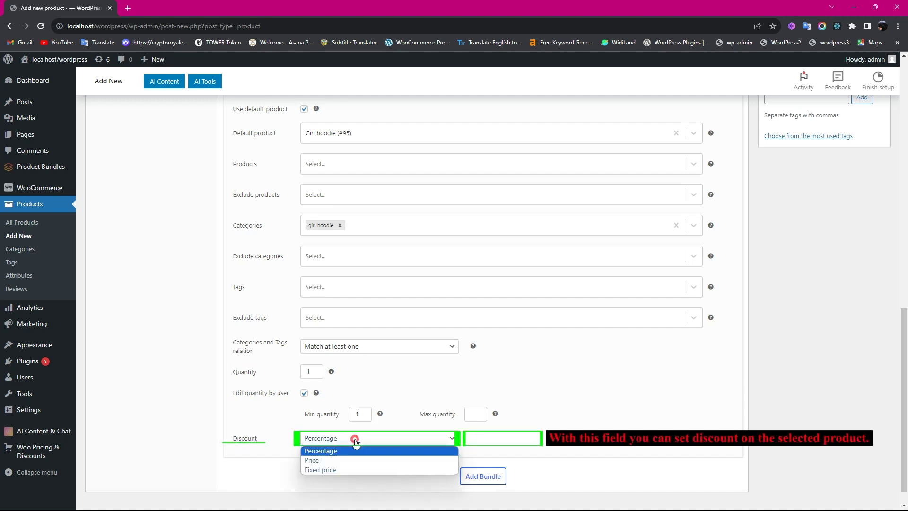
{"action": "left_click", "coordinate": [313, 451]}
{"action": "left_click", "coordinate": [470, 437]}
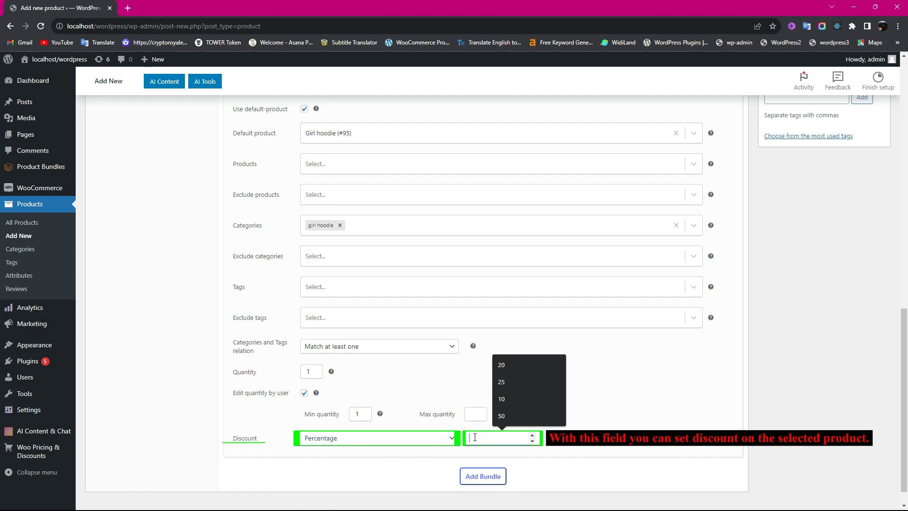
{"action": "type", "text": "5"}
{"action": "left_click", "coordinate": [467, 437]}
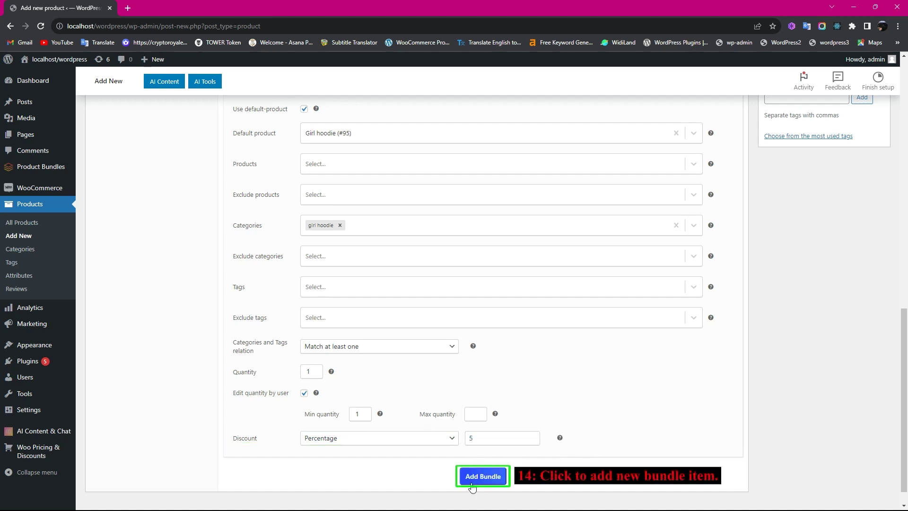
Add an optional Bundle Item 2 defaulting to Women Jean pants (#187)
{"action": "left_click", "coordinate": [483, 477]}
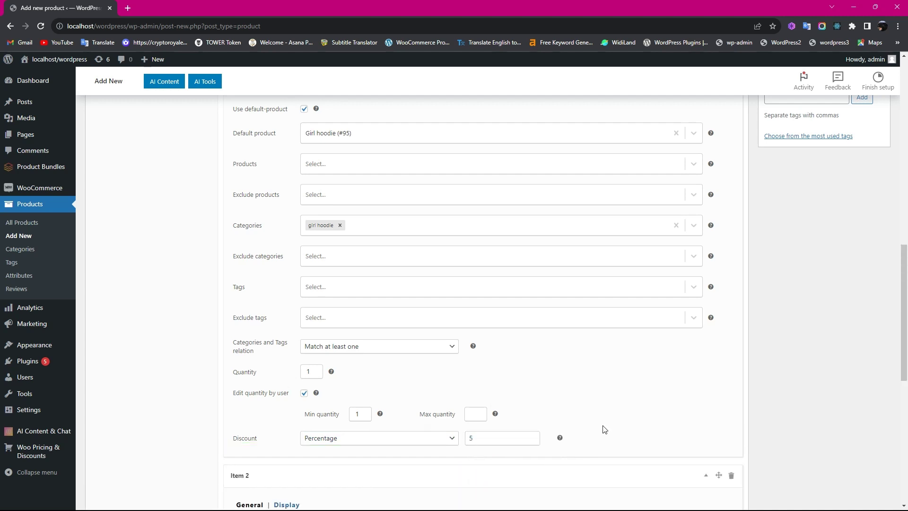
{"action": "scroll", "coordinate": [643, 420], "scroll_direction": "down", "scroll_amount": 5}
{"action": "scroll", "coordinate": [643, 419], "scroll_direction": "down", "scroll_amount": 2}
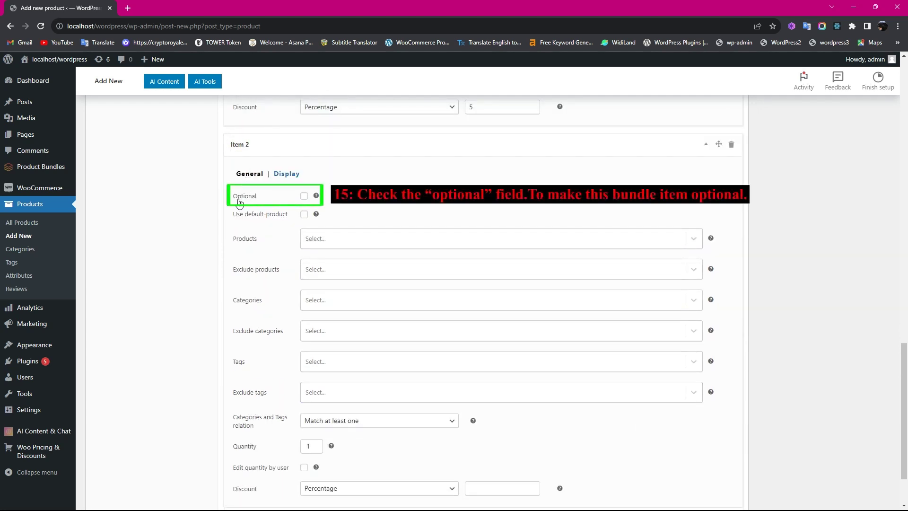
{"action": "left_click", "coordinate": [304, 197]}
{"action": "left_click", "coordinate": [305, 216]}
{"action": "left_click", "coordinate": [317, 239]}
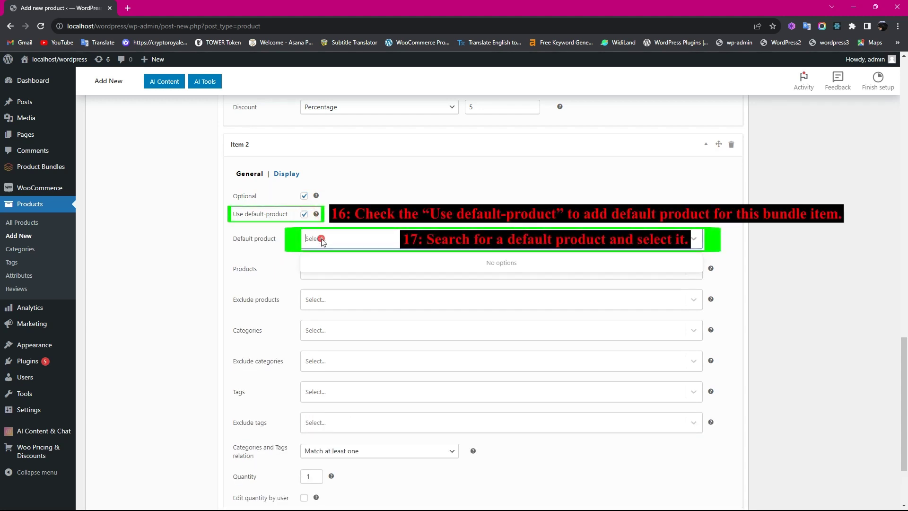
{"action": "type", "text": "pant"}
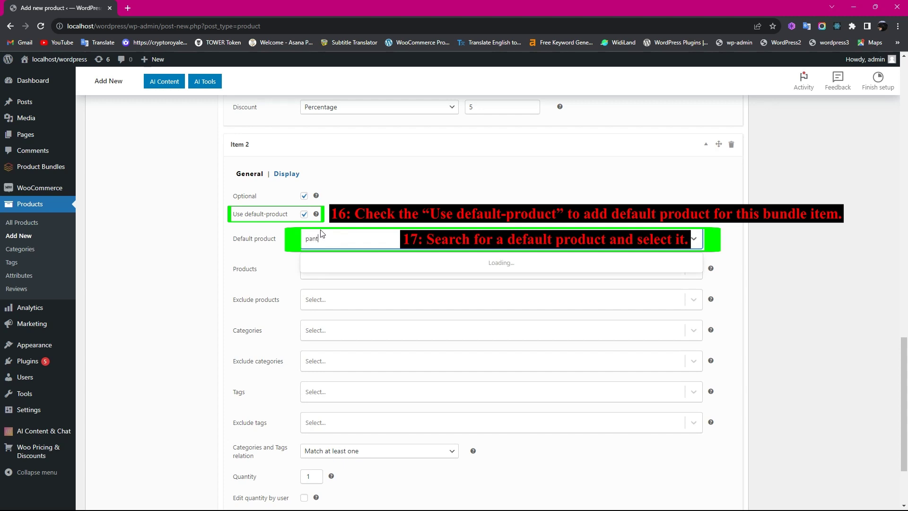
{"action": "left_click", "coordinate": [334, 264]}
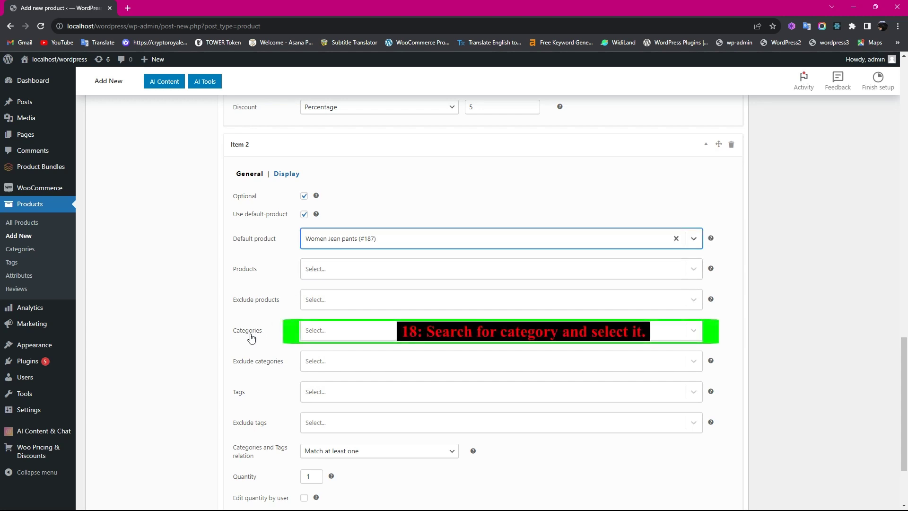
Limit Bundle Item 2 to the pants category and let shoppers edit its quantity
{"action": "left_click", "coordinate": [317, 331]}
{"action": "type", "text": "pants"}
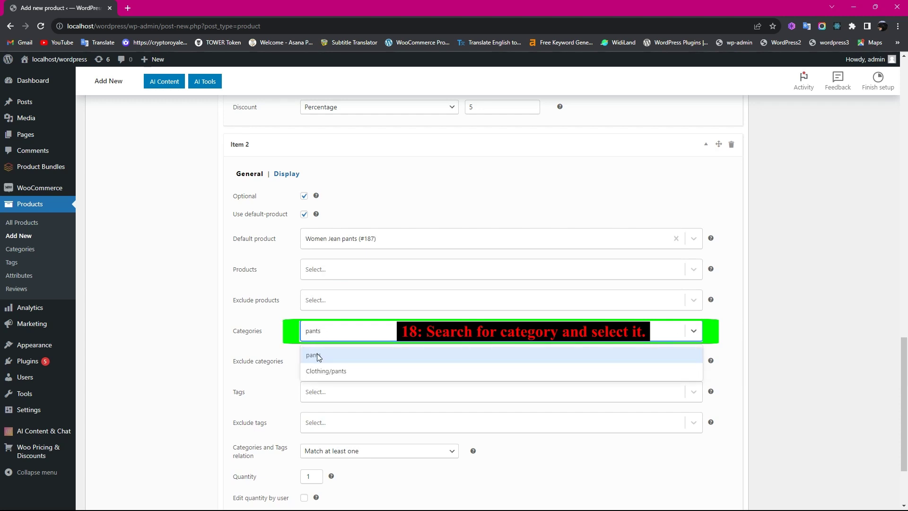
{"action": "left_click", "coordinate": [319, 355]}
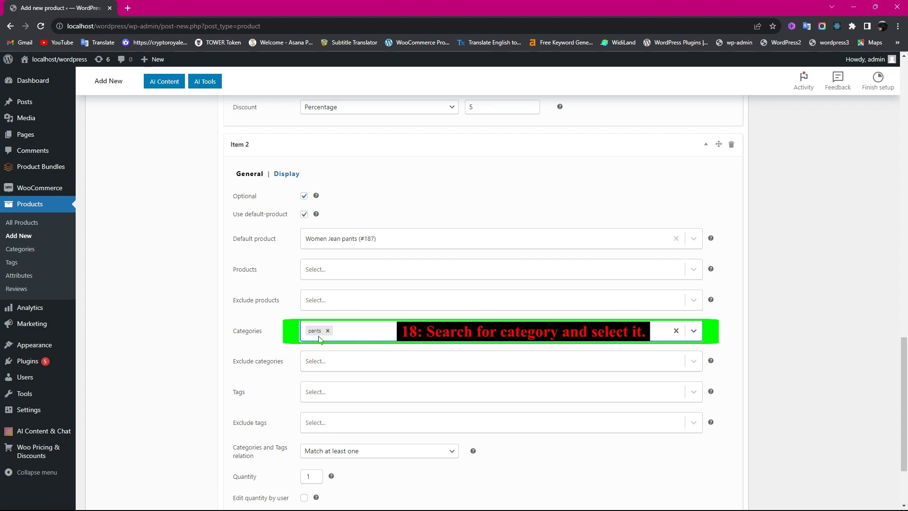
{"action": "scroll", "coordinate": [582, 390], "scroll_direction": "down", "scroll_amount": 2}
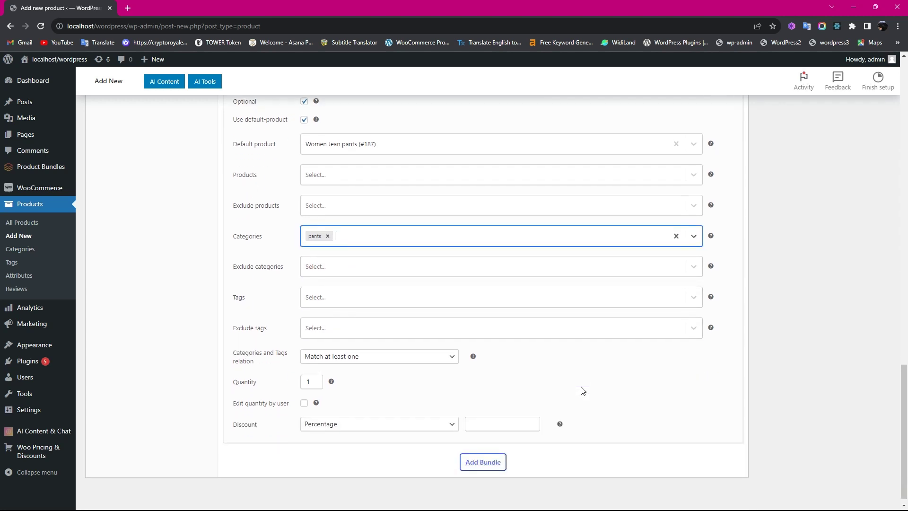
{"action": "left_click", "coordinate": [304, 403]}
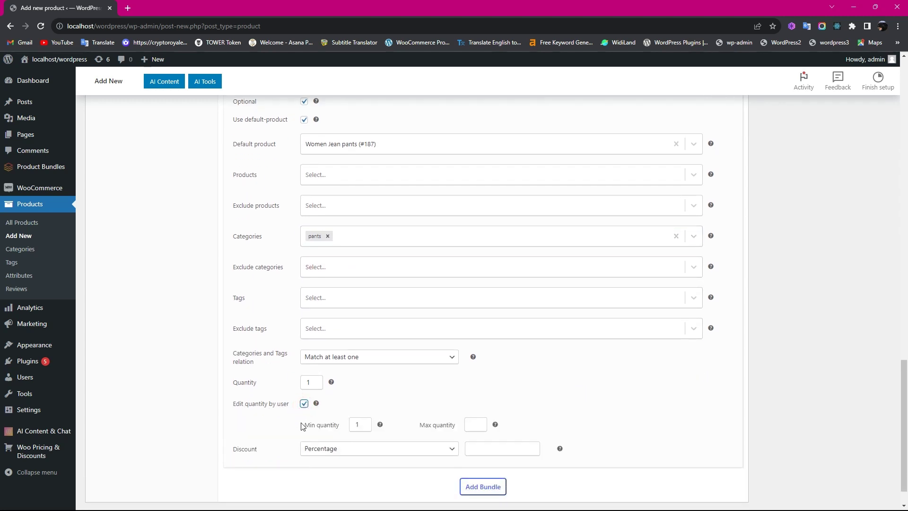
Give Bundle Item 2 a Percentage discount of 7
{"action": "left_click", "coordinate": [321, 454]}
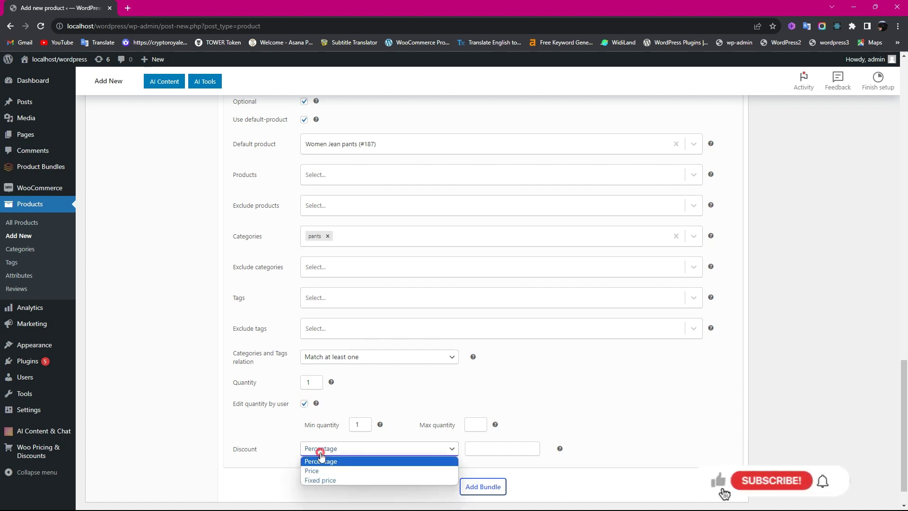
{"action": "left_click", "coordinate": [317, 458]}
{"action": "left_click", "coordinate": [473, 444]}
{"action": "type", "text": "7"}
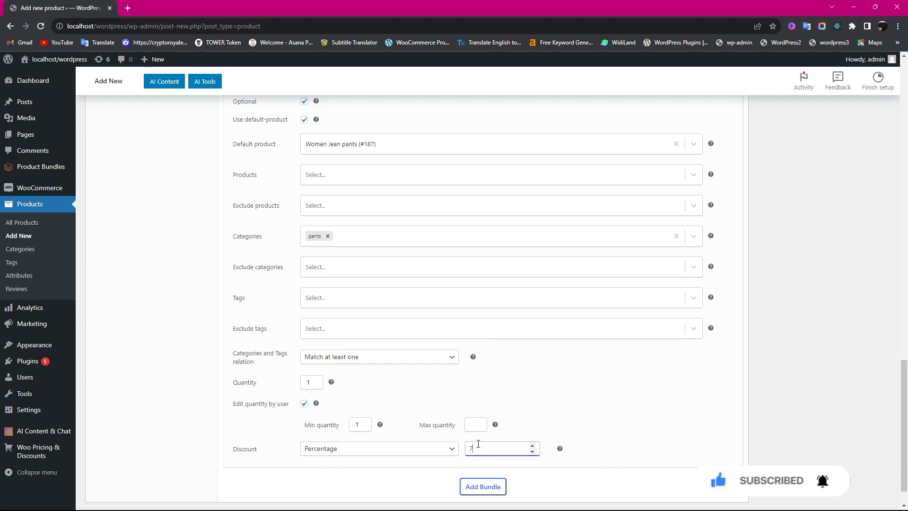
{"action": "left_click", "coordinate": [477, 457]}
{"action": "scroll", "coordinate": [475, 461], "scroll_direction": "up", "scroll_amount": 1}
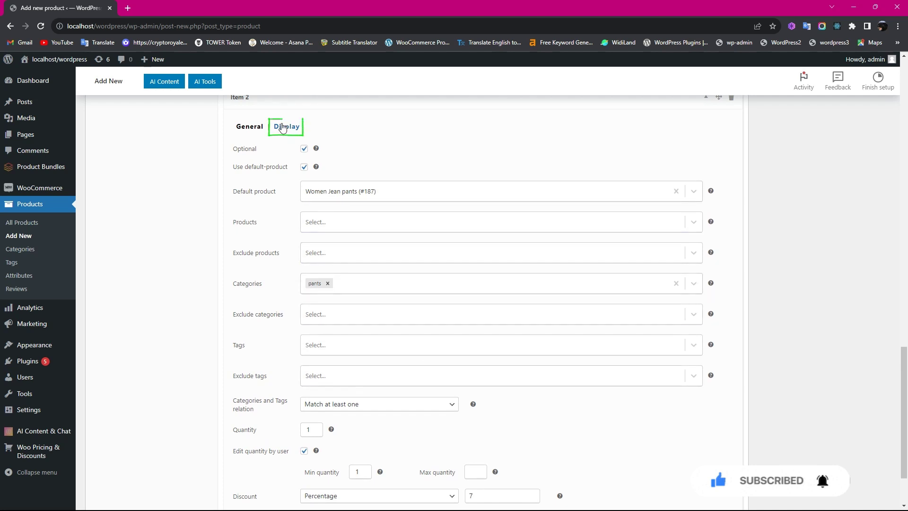
In Bundle Item 2's Display settings, change the product selection title to 'Please select your pant!'
{"action": "left_click", "coordinate": [283, 128]}
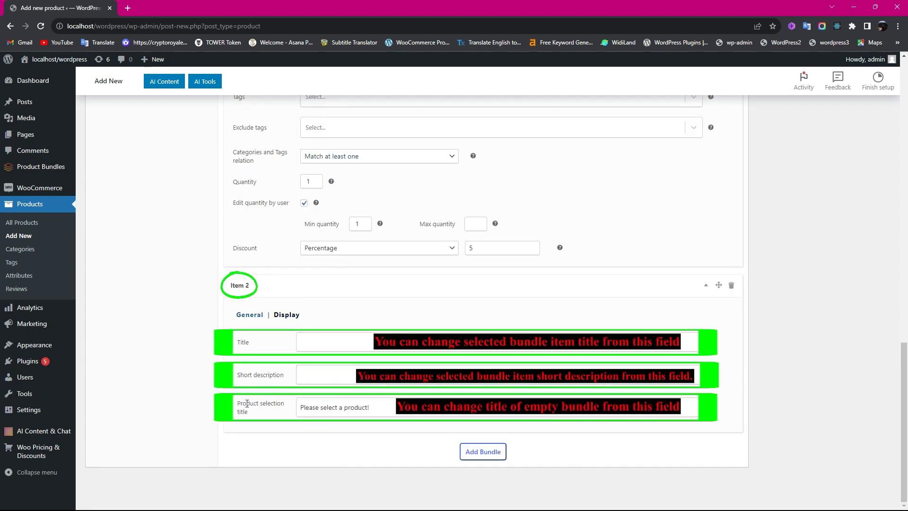
{"action": "left_click", "coordinate": [331, 414]}
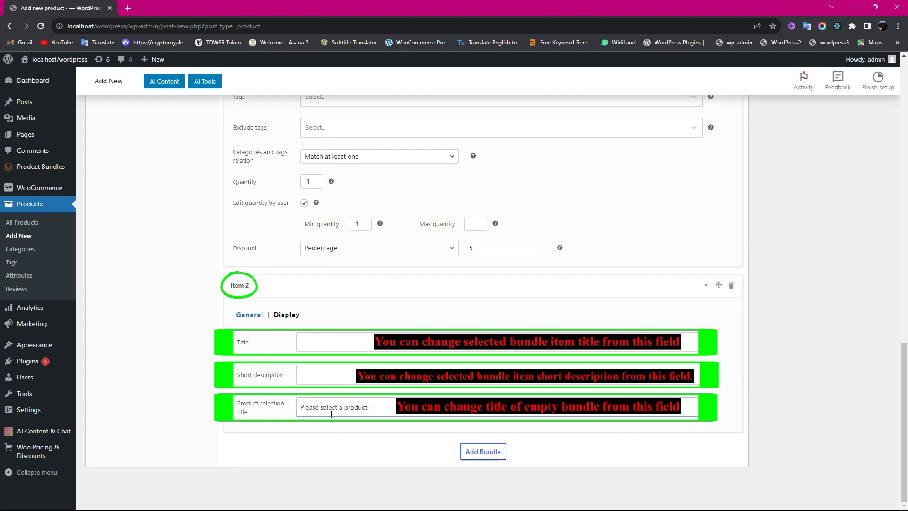
{"action": "left_click", "coordinate": [370, 407]}
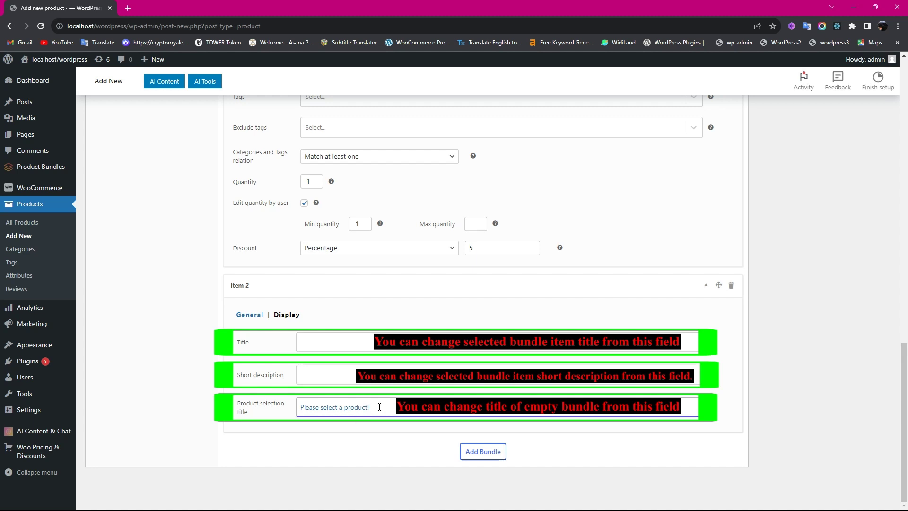
{"action": "key", "text": "BackSpace"}
{"action": "key", "text": "BackSpace"}
{"action": "key", "text": "BackSpace"}
{"action": "key", "text": "BackSpace"}
{"action": "key", "text": "BackSpace"}
{"action": "key", "text": "BackSpace"}
{"action": "key", "text": "BackSpace"}
{"action": "key", "text": "BackSpace"}
{"action": "key", "text": "BackSpace"}
{"action": "key", "text": "BackSpace"}
{"action": "type", "text": "your pant"}
{"action": "left_click", "coordinate": [379, 407]}
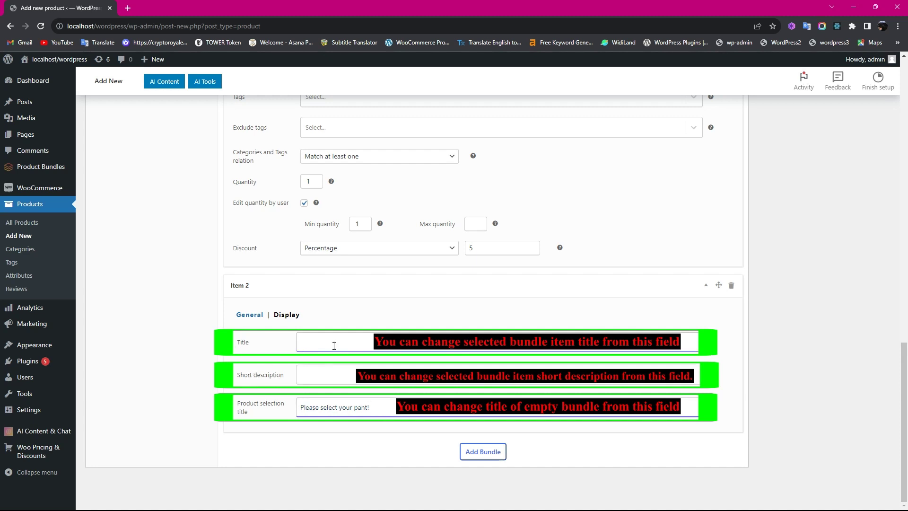
{"action": "scroll", "coordinate": [504, 312], "scroll_direction": "up", "scroll_amount": 10}
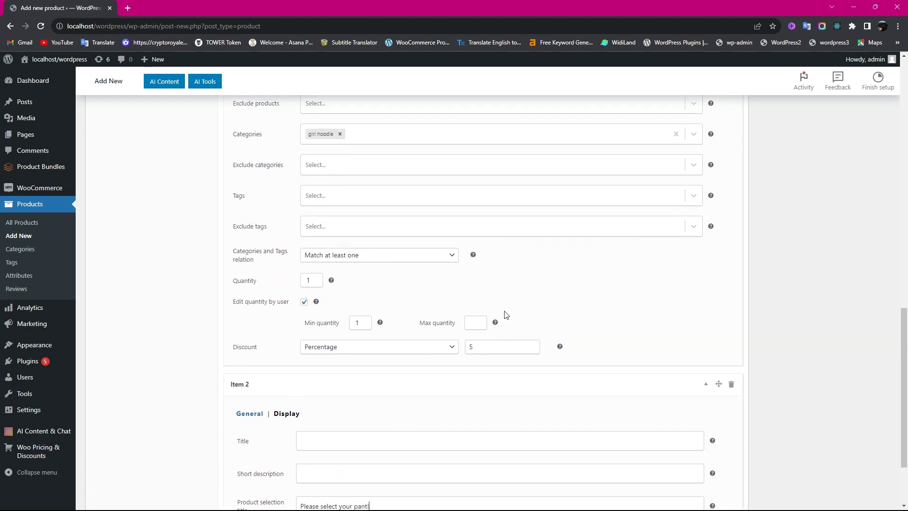
Fill the bundle's Title field with 'Please select your product' from the suggestions
{"action": "scroll", "coordinate": [505, 316], "scroll_direction": "up", "scroll_amount": 1}
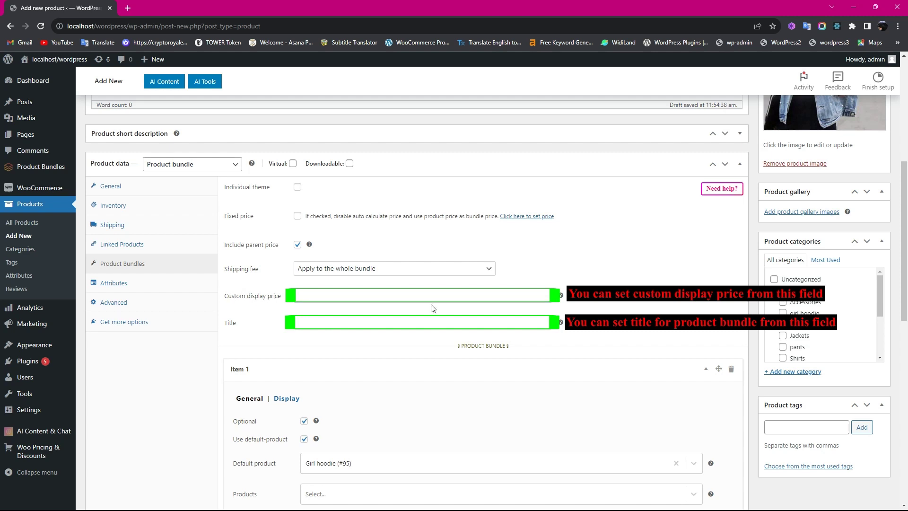
{"action": "left_click", "coordinate": [339, 324]}
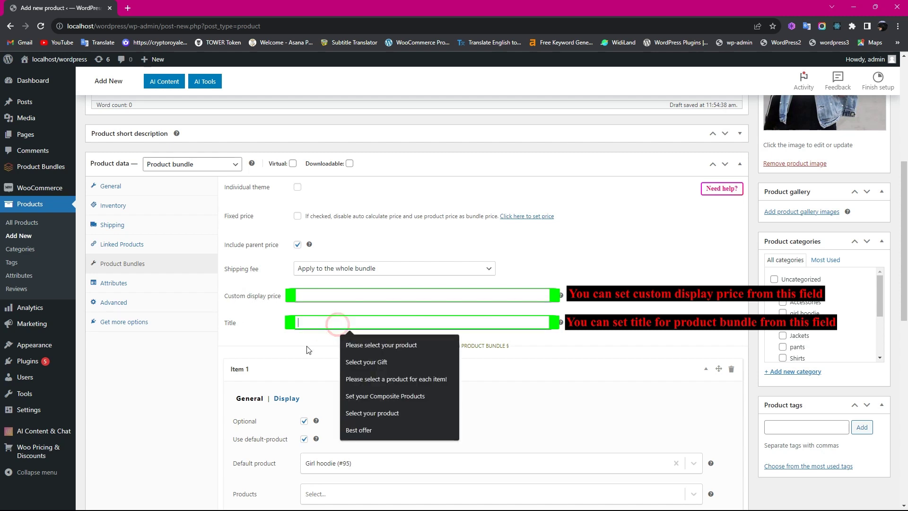
{"action": "left_click", "coordinate": [372, 345]}
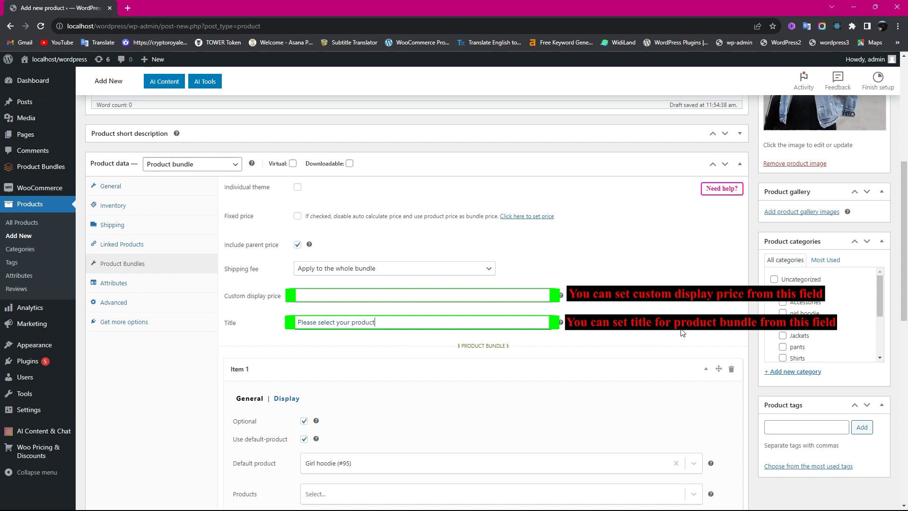
{"action": "scroll", "coordinate": [686, 330], "scroll_direction": "up", "scroll_amount": 5}
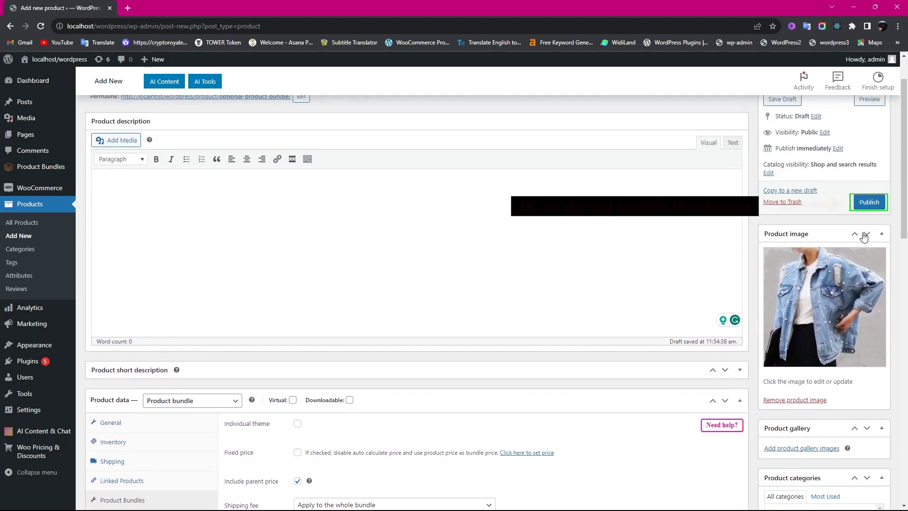
Publish the bundle and open its permalink product page in a new tab
{"action": "left_click", "coordinate": [869, 203]}
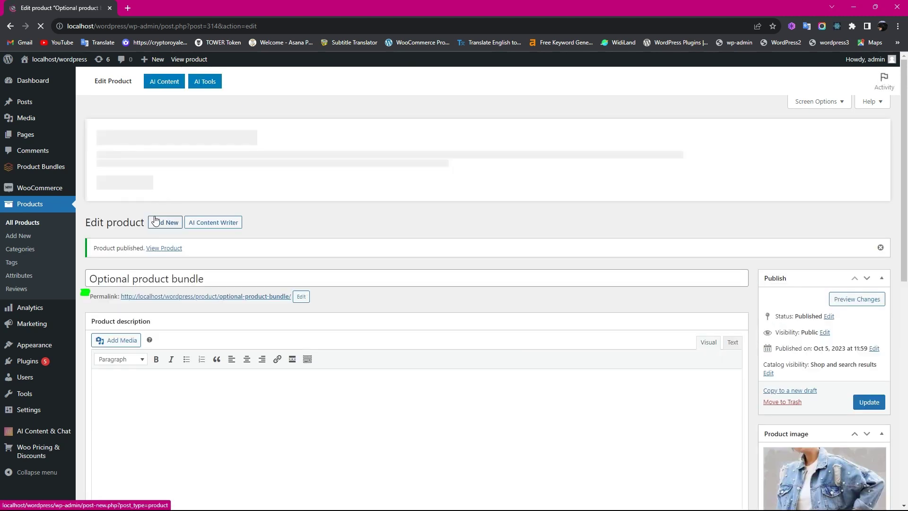
{"action": "right_click", "coordinate": [179, 297]}
{"action": "left_click", "coordinate": [193, 306]}
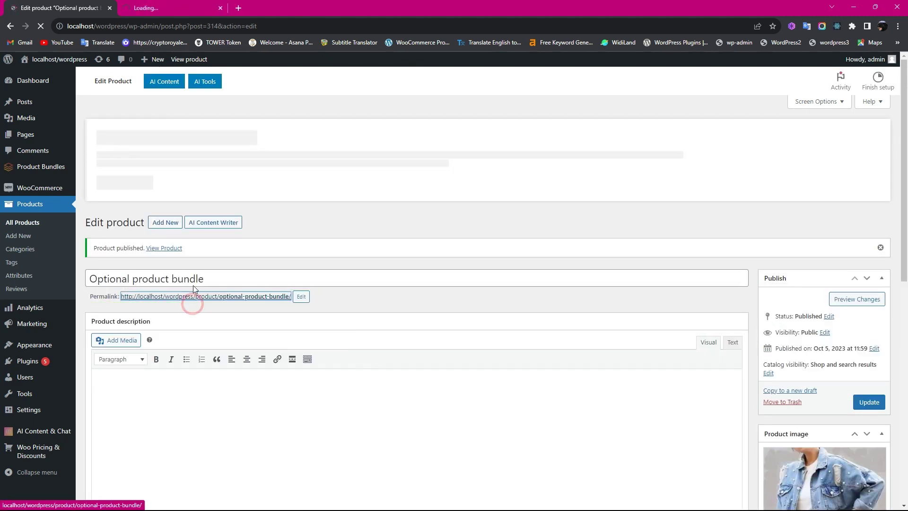
Bring up the Optional product bundle's storefront page, priced at $54.67 with $4.33 saved
{"action": "left_click", "coordinate": [158, 7]}
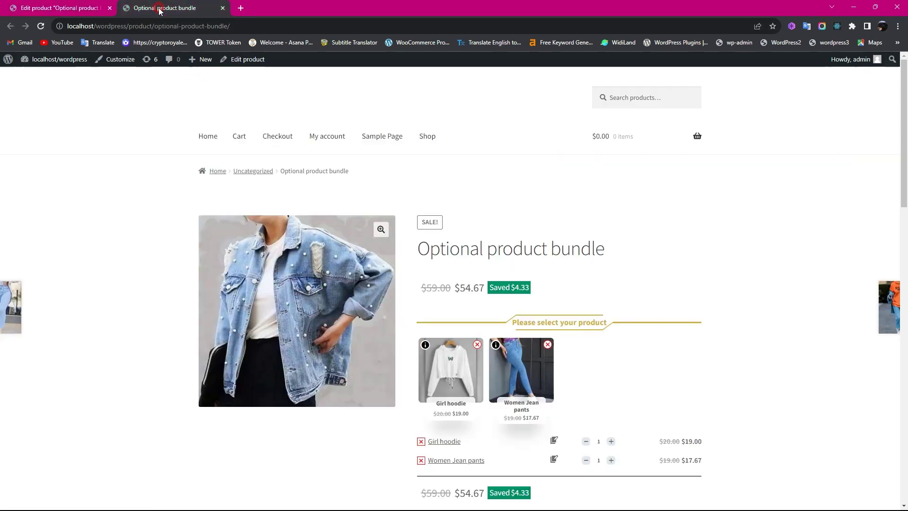
{"action": "scroll", "coordinate": [618, 217], "scroll_direction": "down", "scroll_amount": 2}
{"action": "scroll", "coordinate": [618, 216], "scroll_direction": "down", "scroll_amount": 1}
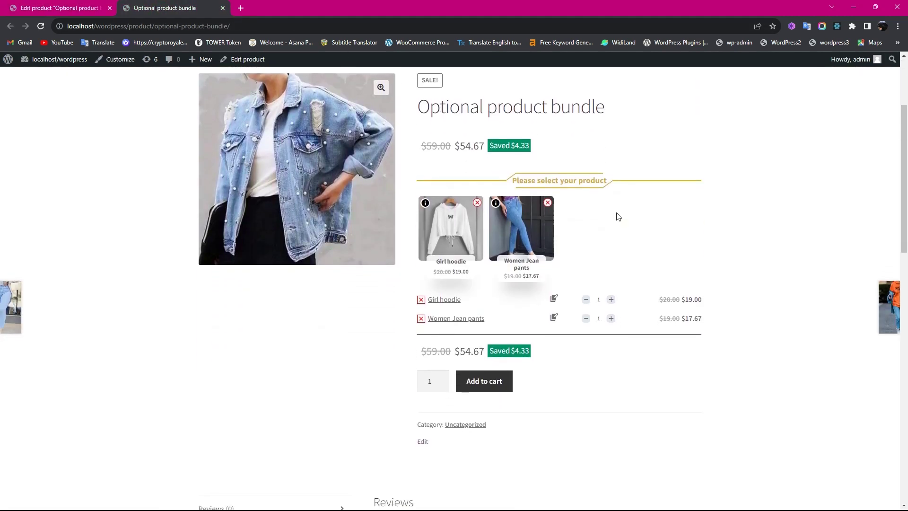
{"action": "scroll", "coordinate": [617, 214], "scroll_direction": "up", "scroll_amount": 1}
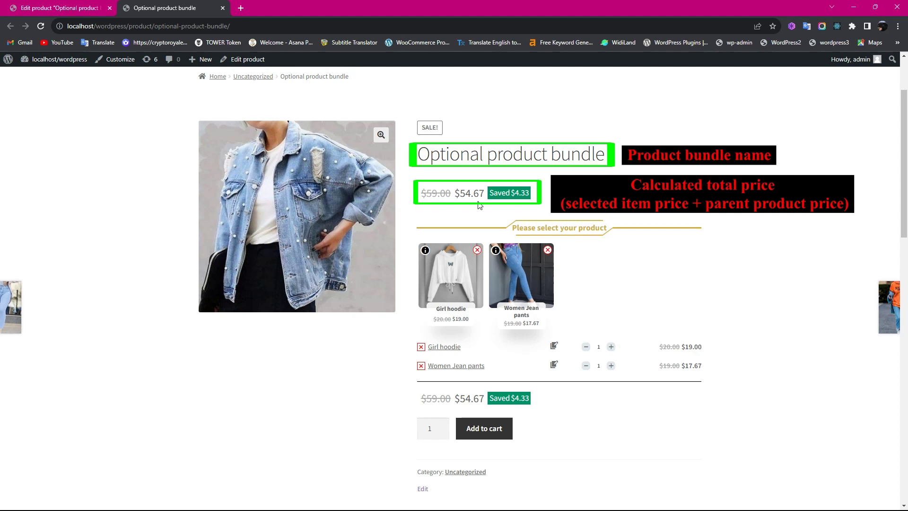
Preview and close the Product Information for Girl hoodie and Women Jean pants
{"action": "mouse_move", "coordinate": [452, 312]}
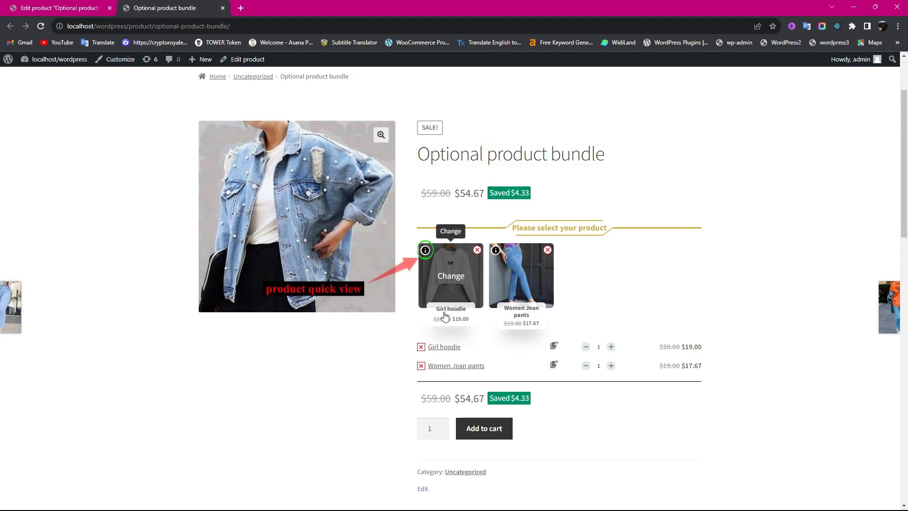
{"action": "left_click", "coordinate": [425, 250]}
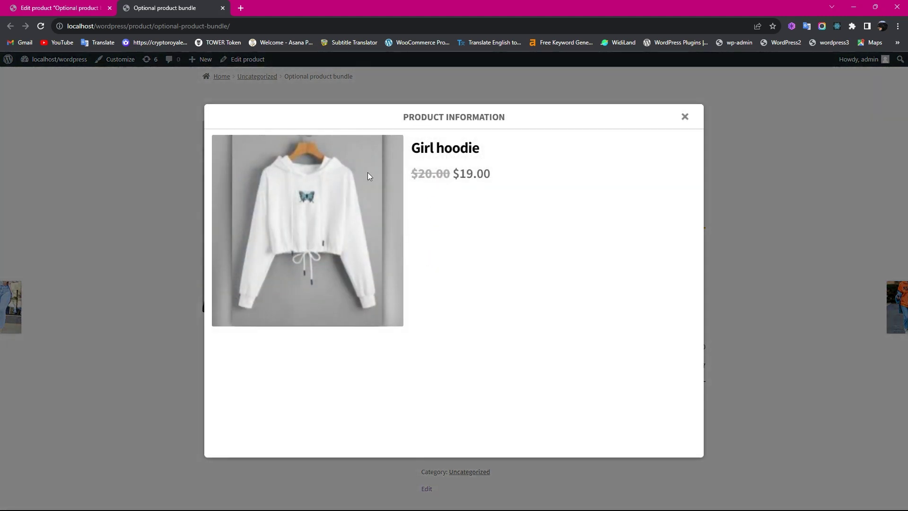
{"action": "left_click", "coordinate": [685, 117]}
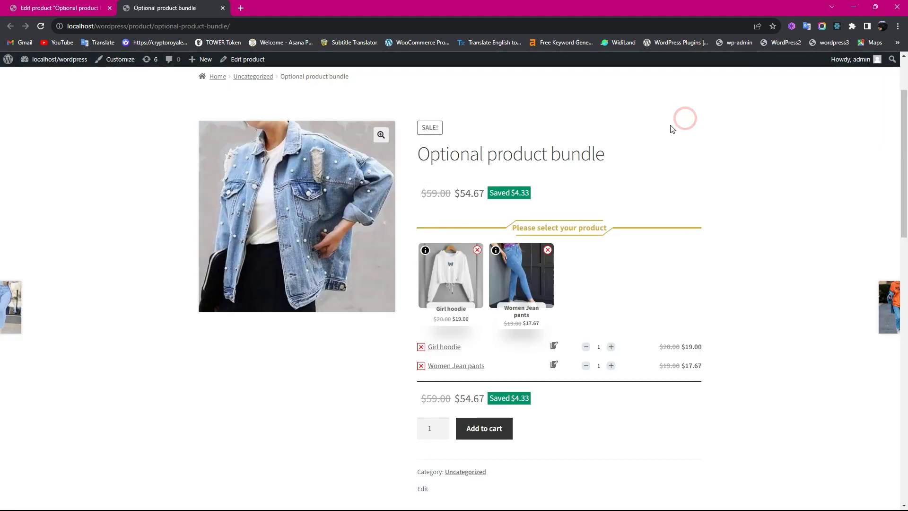
{"action": "mouse_move", "coordinate": [520, 260]}
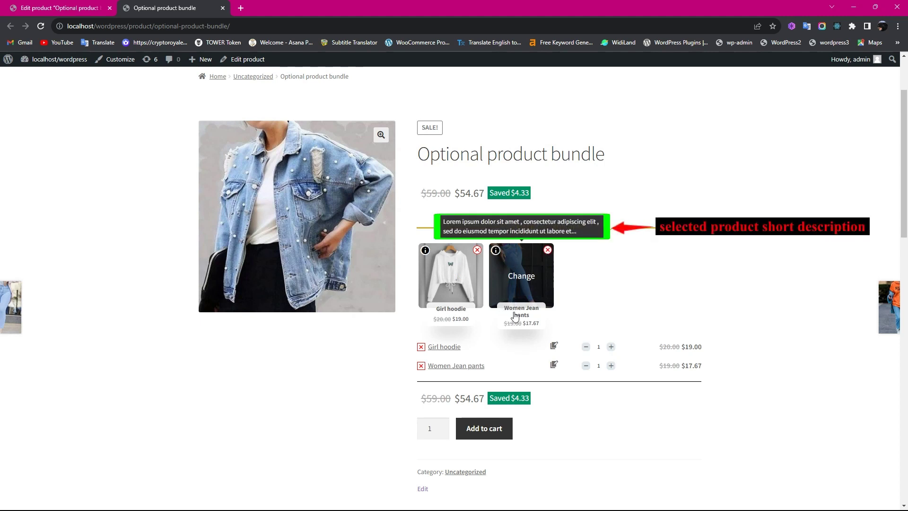
{"action": "left_click", "coordinate": [496, 250]}
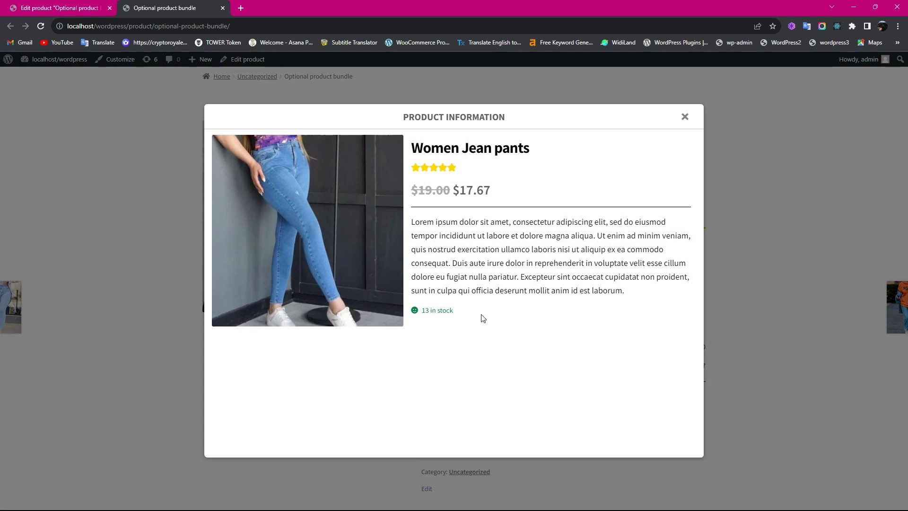
{"action": "left_click", "coordinate": [726, 287]}
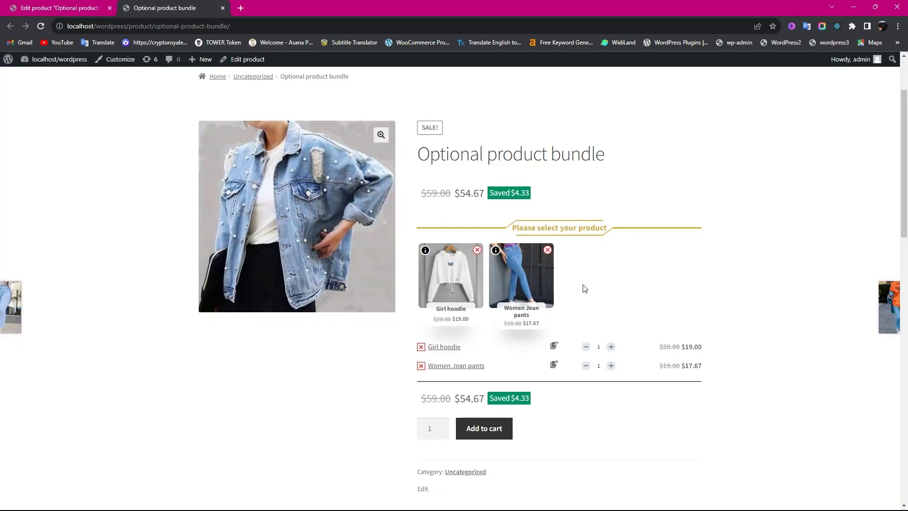
Replace the jeans with the sixth Women Jean pants option at quantity 2, totalling $72.34
{"action": "left_click", "coordinate": [547, 250]}
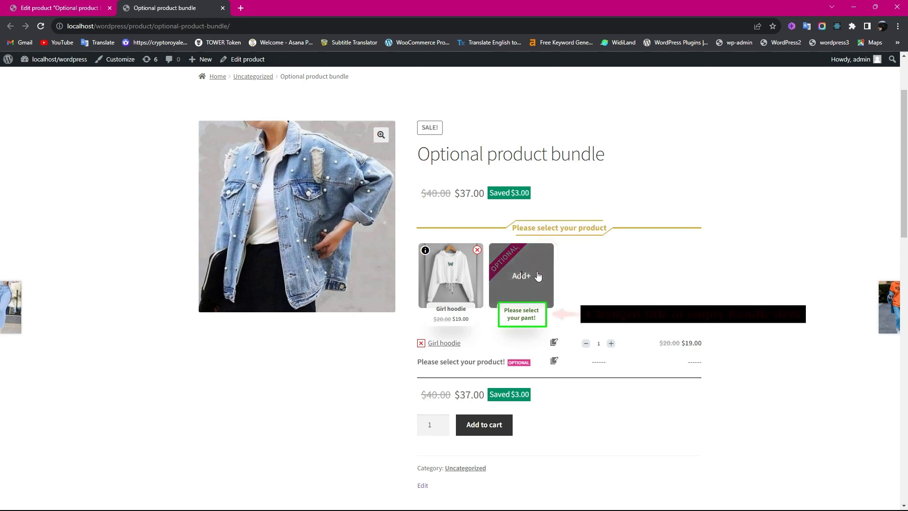
{"action": "left_click", "coordinate": [524, 323]}
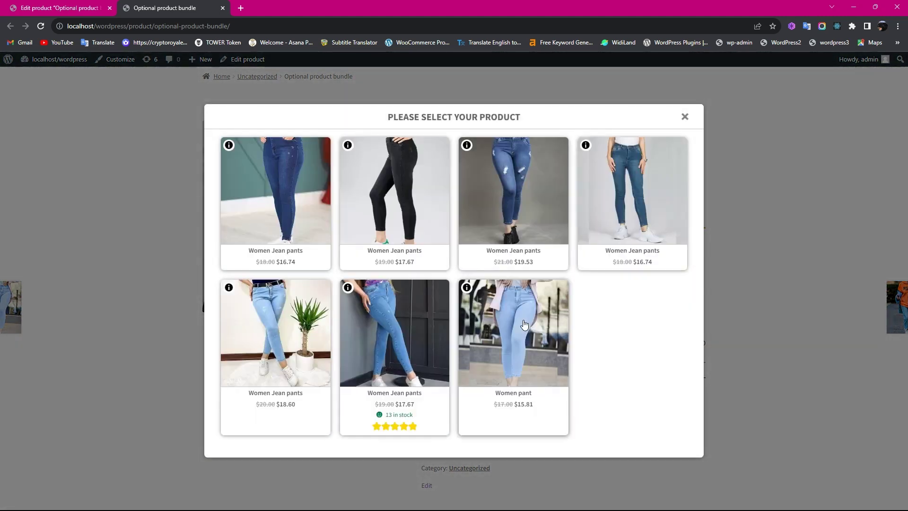
{"action": "left_click", "coordinate": [347, 287]}
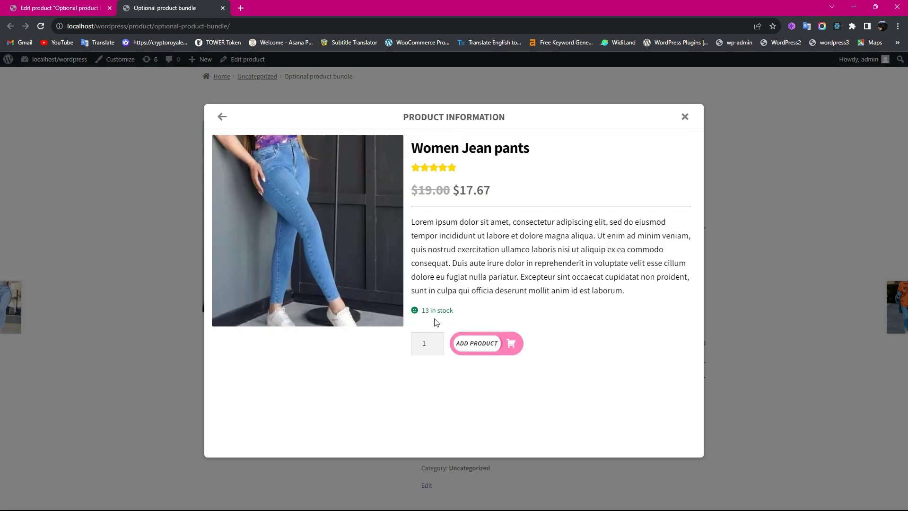
{"action": "left_click", "coordinate": [436, 341]}
{"action": "left_click", "coordinate": [478, 347]}
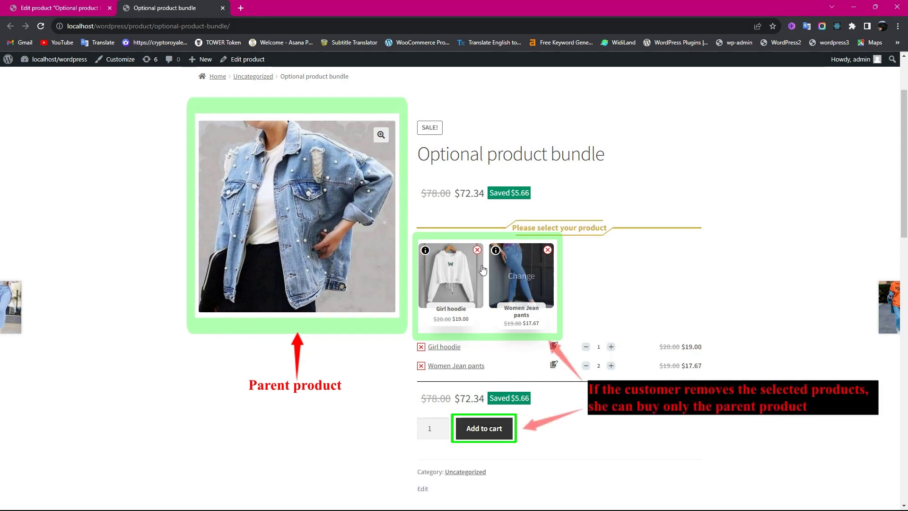
Remove Girl hoodie and Women Jean pants, then add only the parent bundle at $18.00 to the cart
{"action": "left_click", "coordinate": [478, 251]}
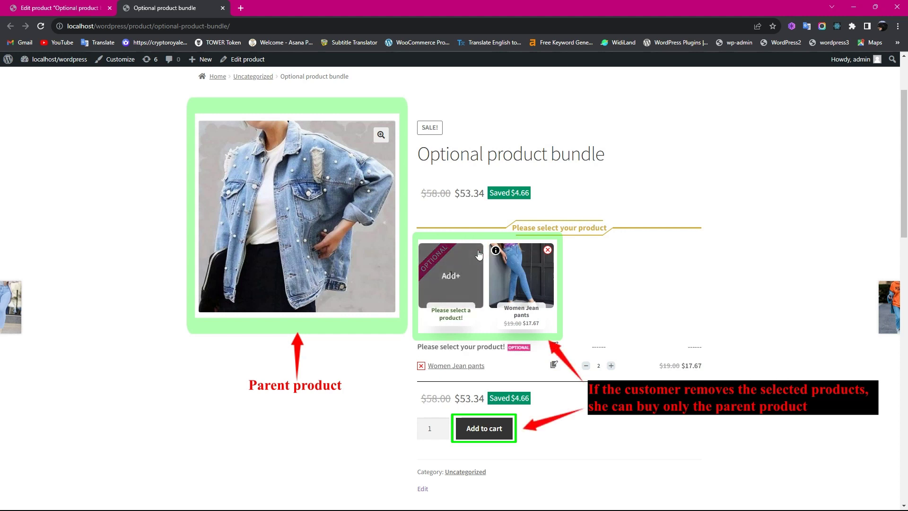
{"action": "left_click", "coordinate": [548, 251]}
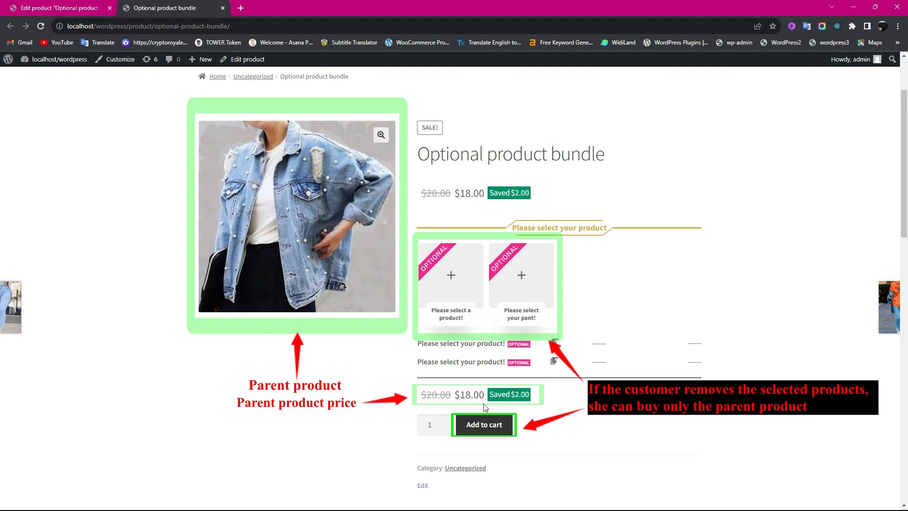
{"action": "left_click", "coordinate": [486, 434]}
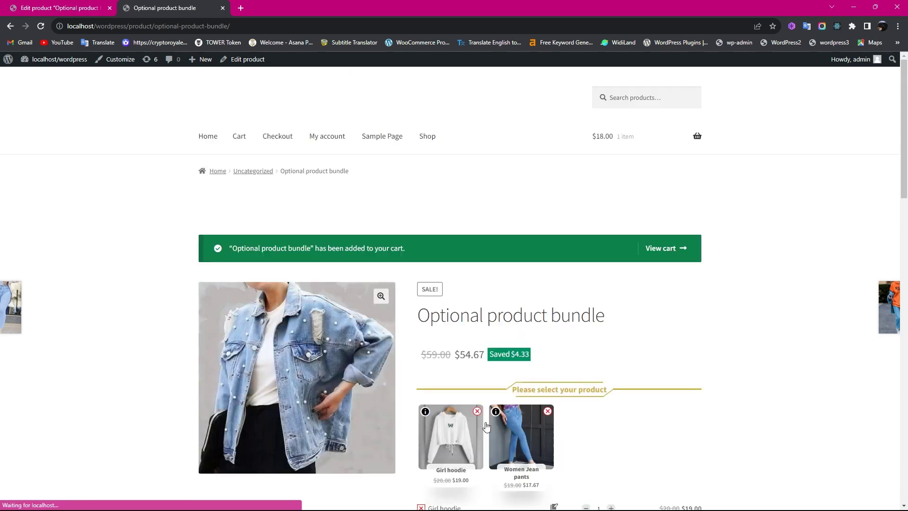
View the cart holding only the Optional product bundle, quantity 1, totalling $18.00
{"action": "left_click", "coordinate": [655, 253]}
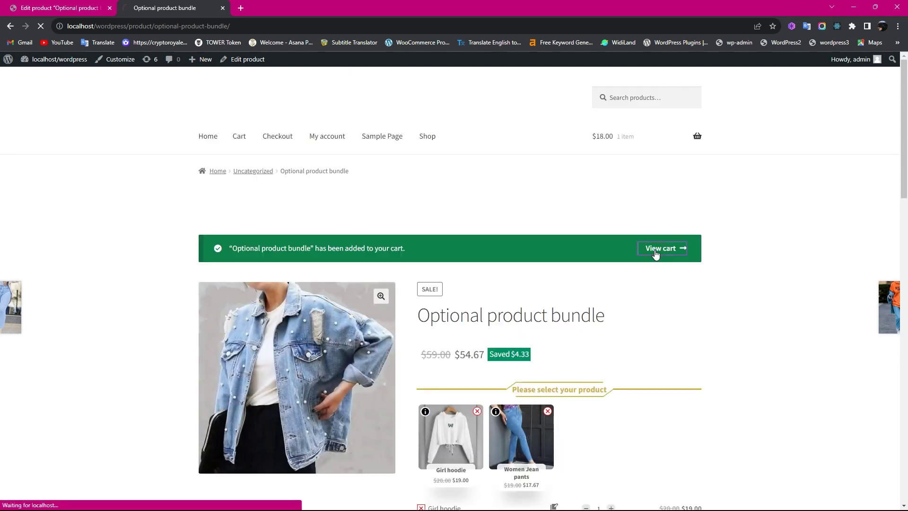
{"action": "scroll", "coordinate": [569, 319], "scroll_direction": "down", "scroll_amount": 3}
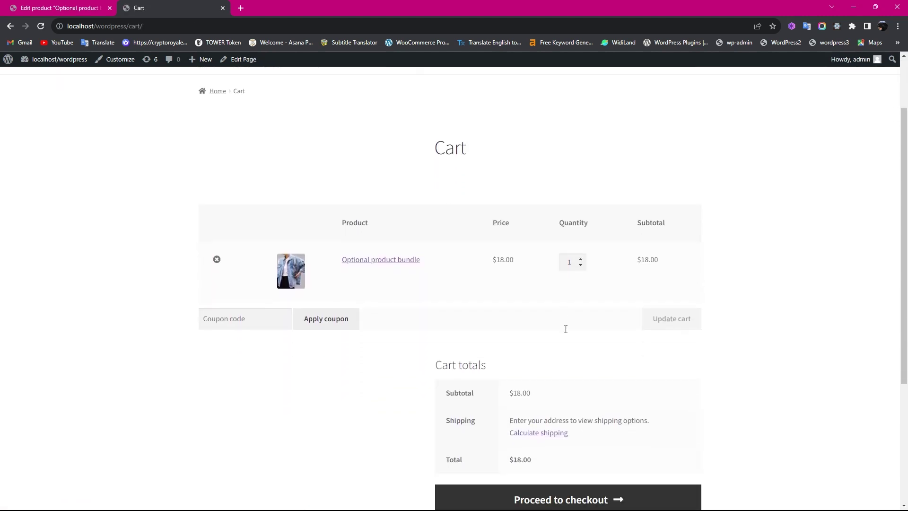
{"action": "scroll", "coordinate": [566, 329], "scroll_direction": "down", "scroll_amount": 1}
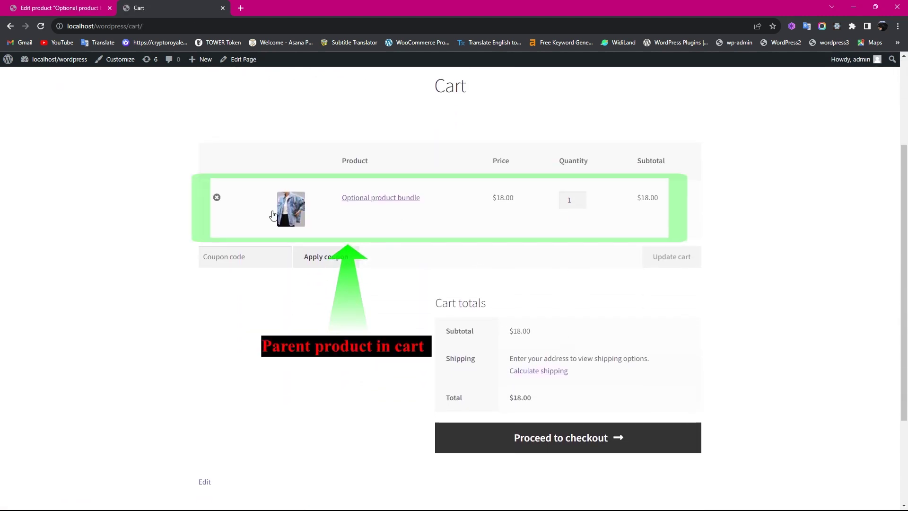